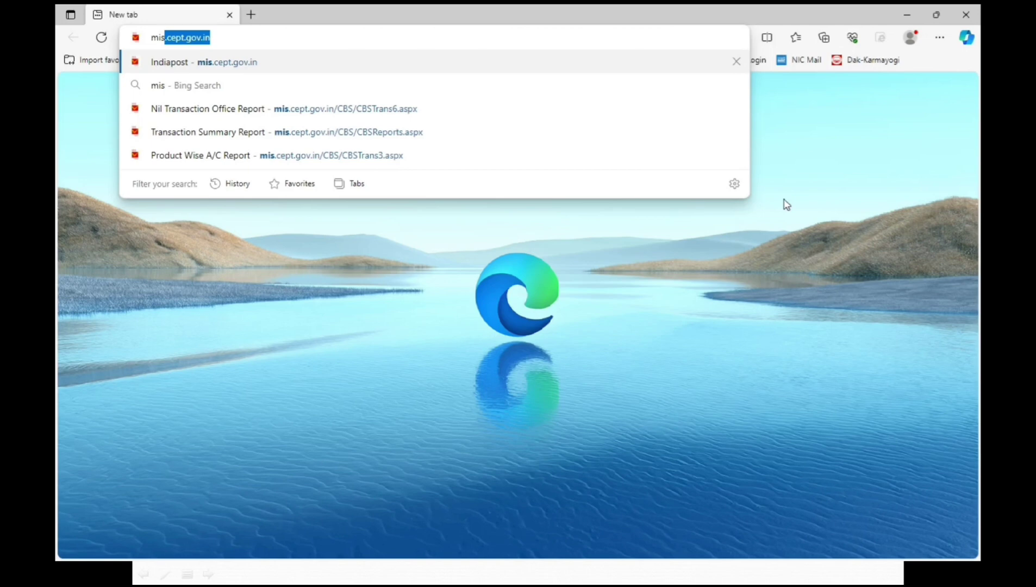
Step: Load mis.cept.gov.in and scroll down the sidebar of the Product Wise A/C Report page
key("Right")
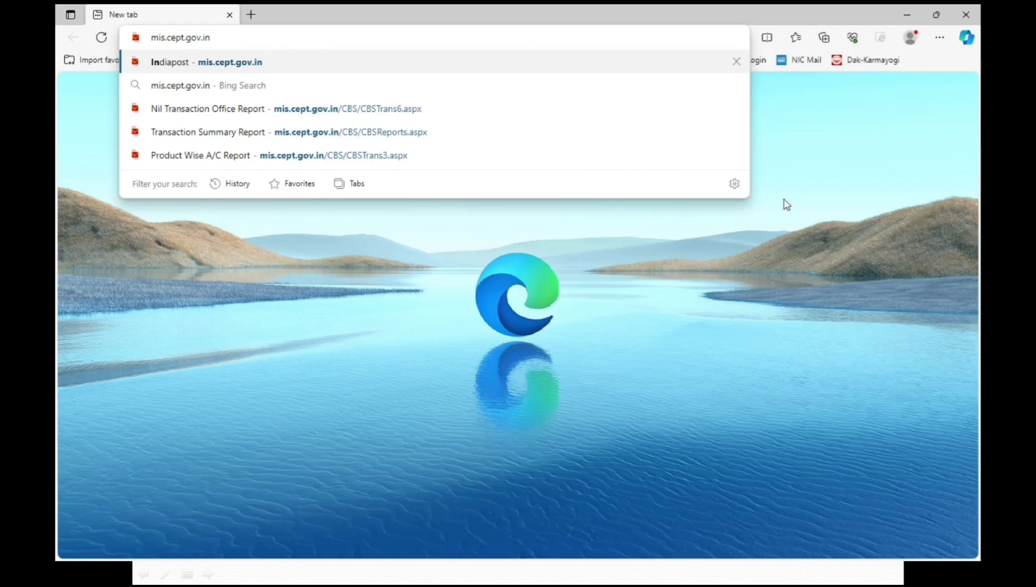
key("Return")
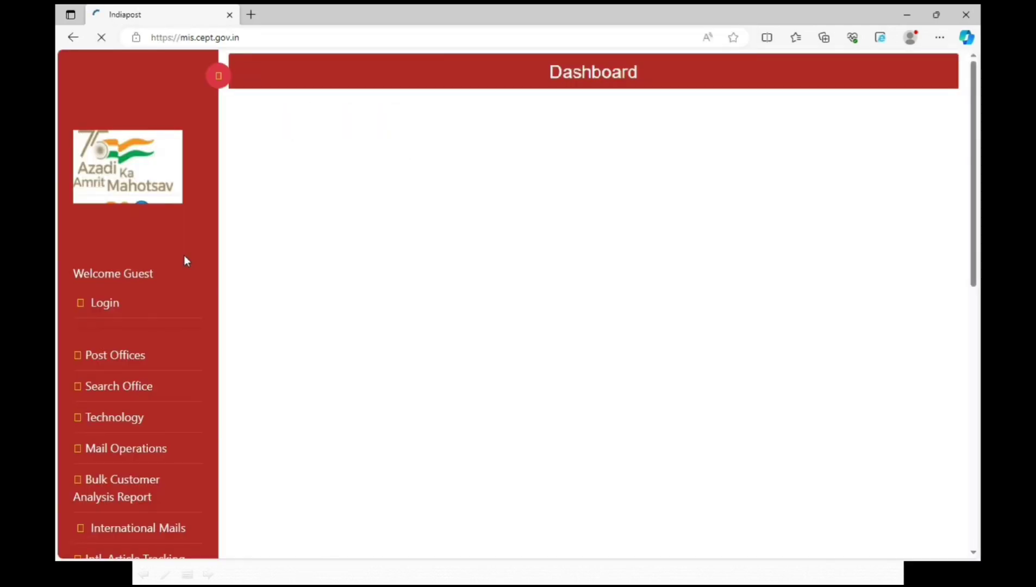
scroll(112, 183, "down", 10)
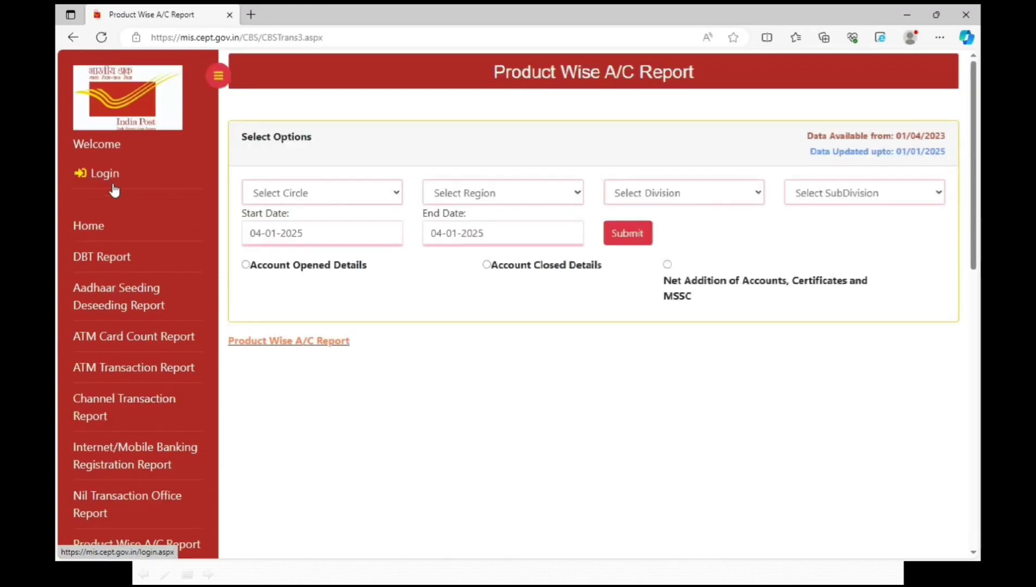
scroll(113, 190, "down", 1)
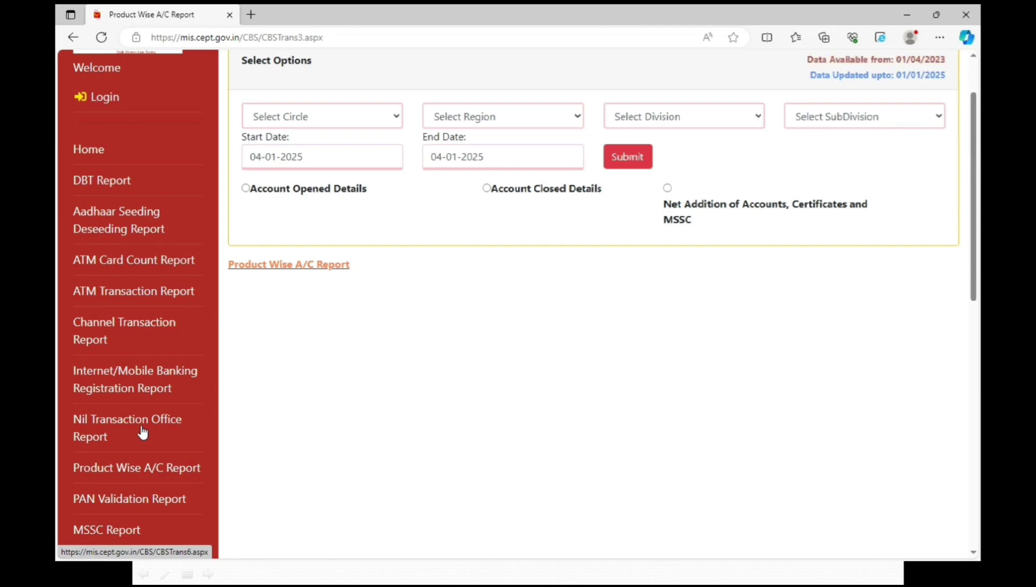
Step: Open the Nil Transaction Office Report for Andhra Pradesh Circle, Kurnool Region, Proddatur Division
left_click(142, 432)
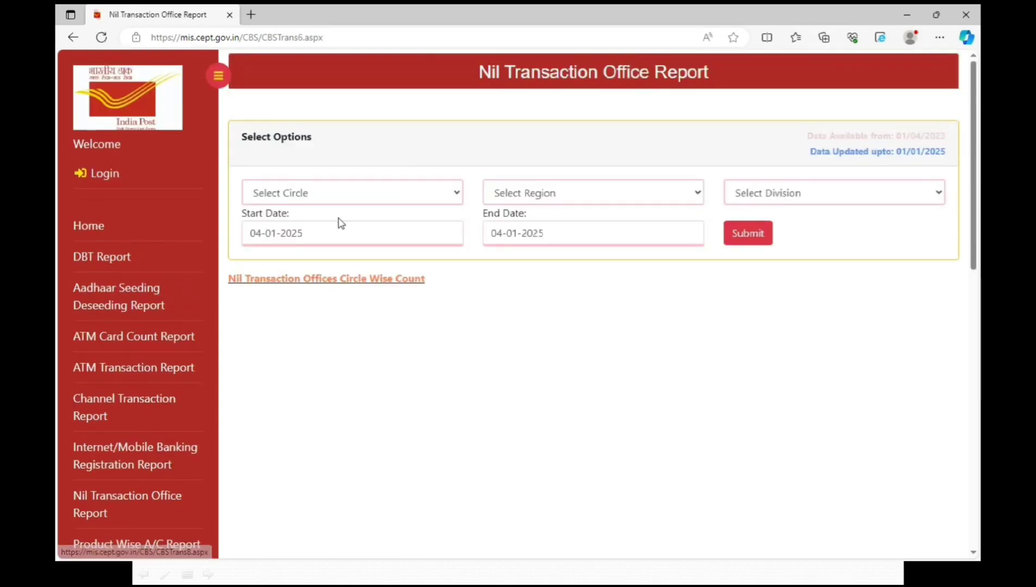
left_click(340, 197)
left_click(336, 232)
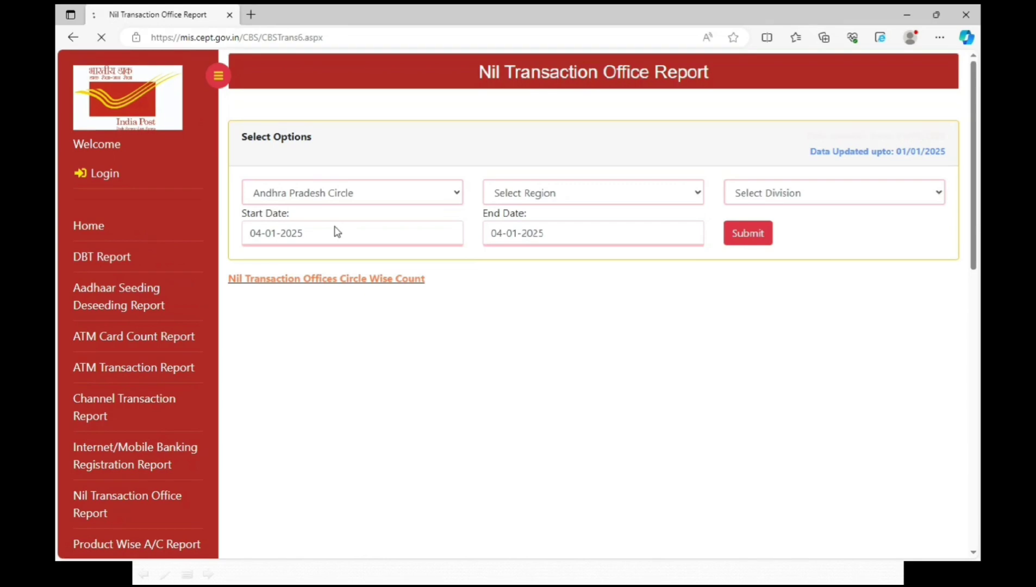
left_click(561, 206)
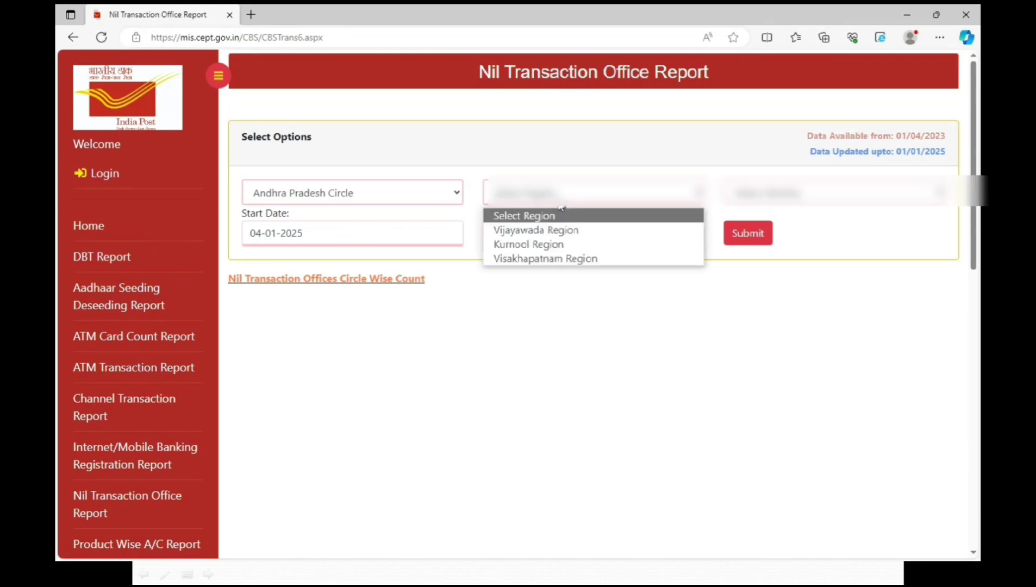
left_click(563, 246)
left_click(798, 206)
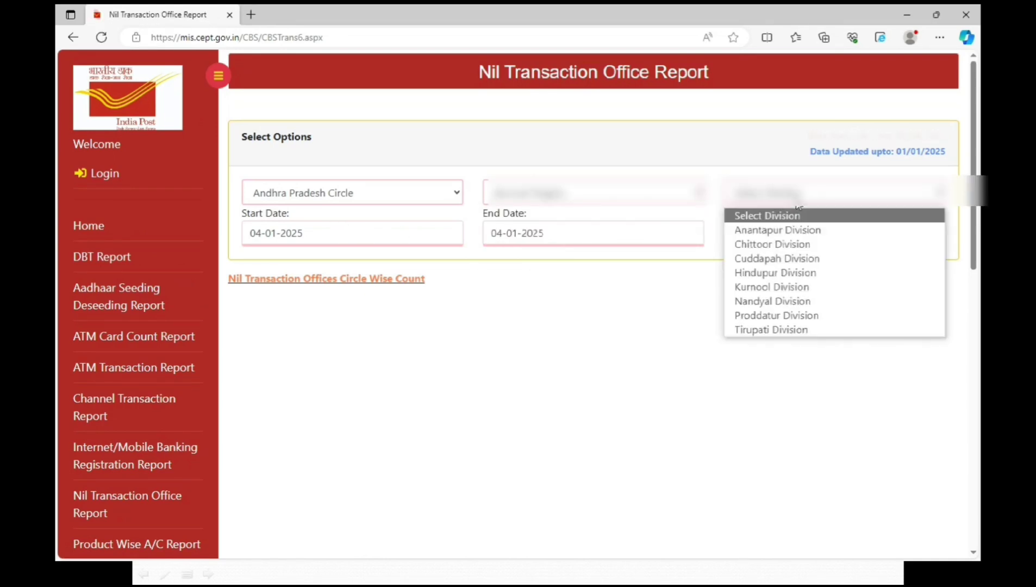
left_click(794, 316)
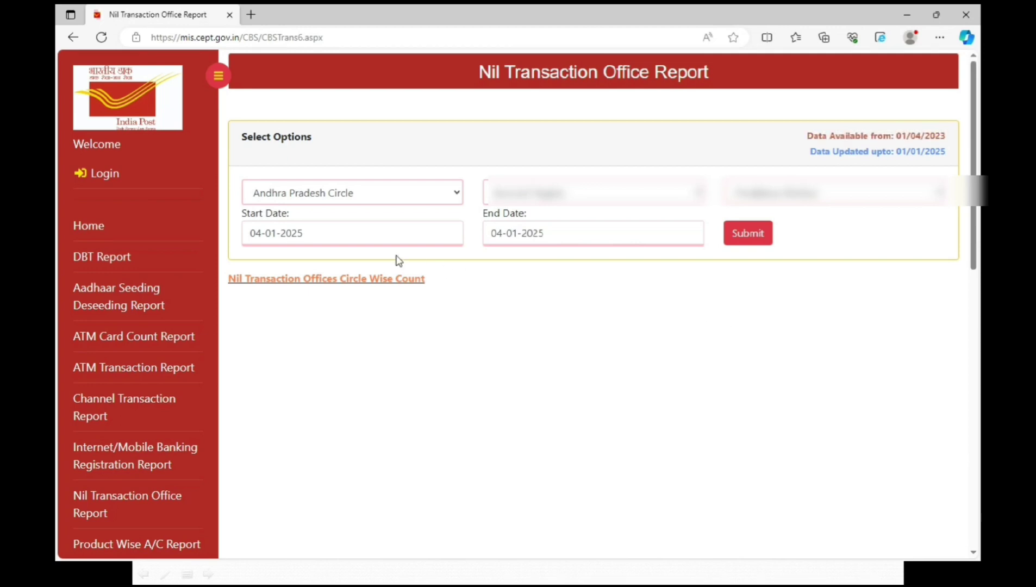
Step: Set both start and end dates to 25-12-2024 and submit the report
left_click(370, 237)
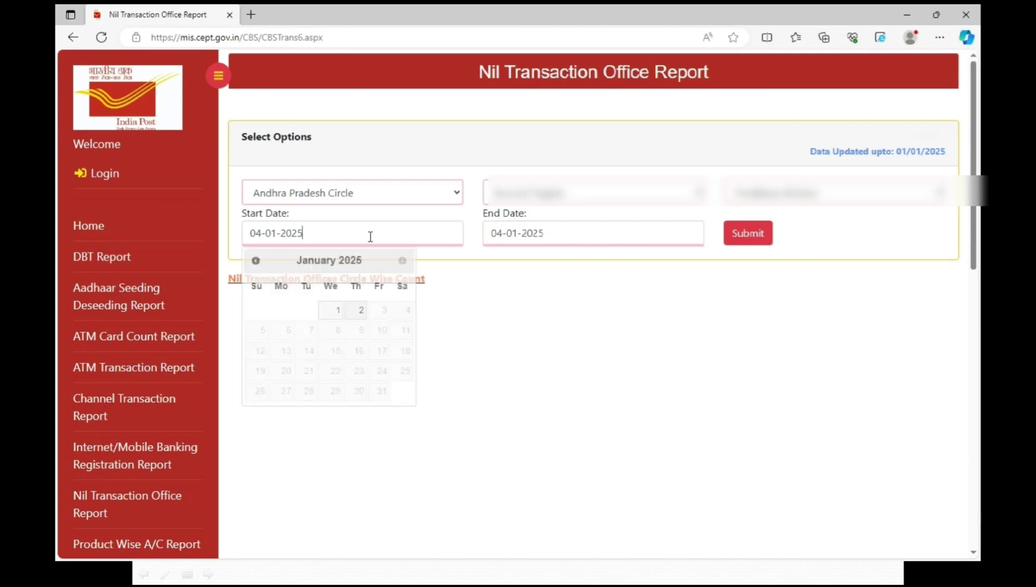
left_click(257, 264)
left_click(334, 372)
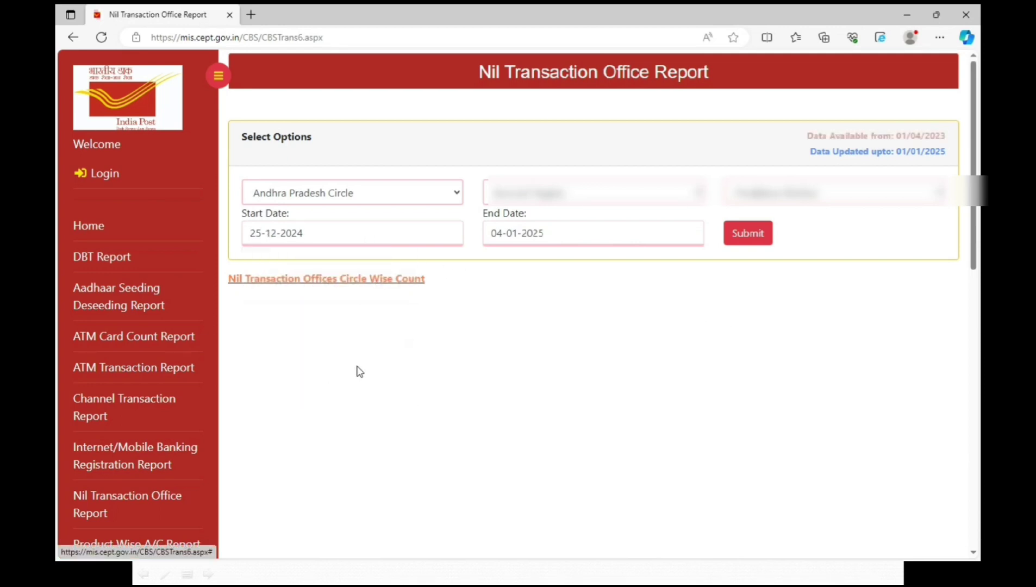
left_click(571, 240)
left_click(496, 259)
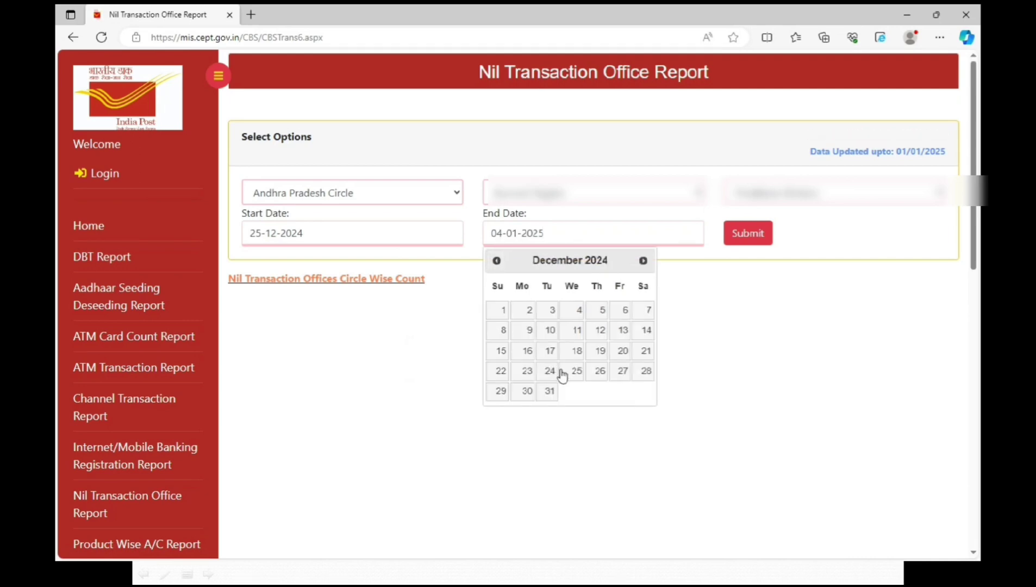
left_click(560, 370)
left_click(746, 248)
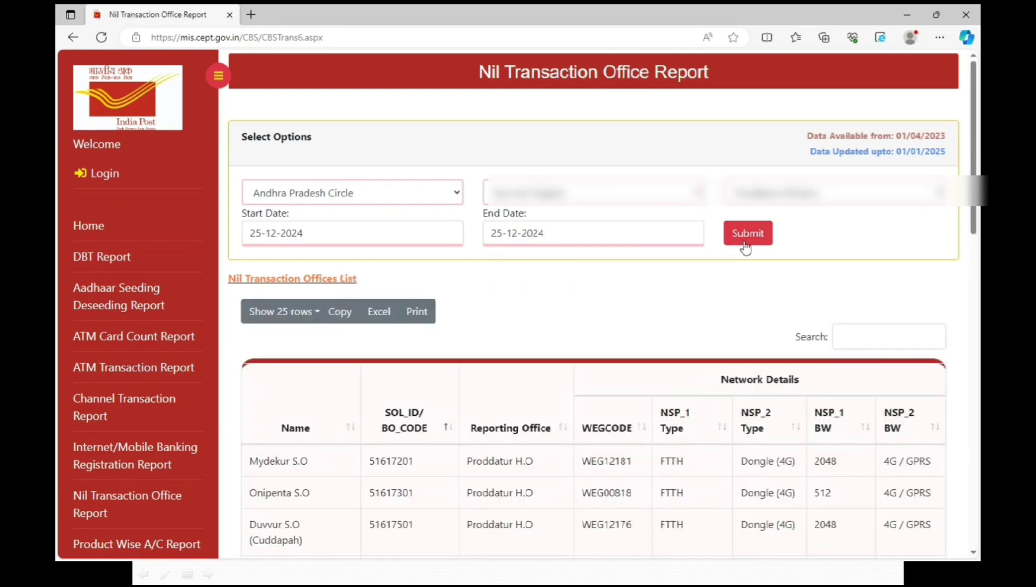
Step: Show all rows of the nil-transaction offices list and export it to Excel
left_click(316, 315)
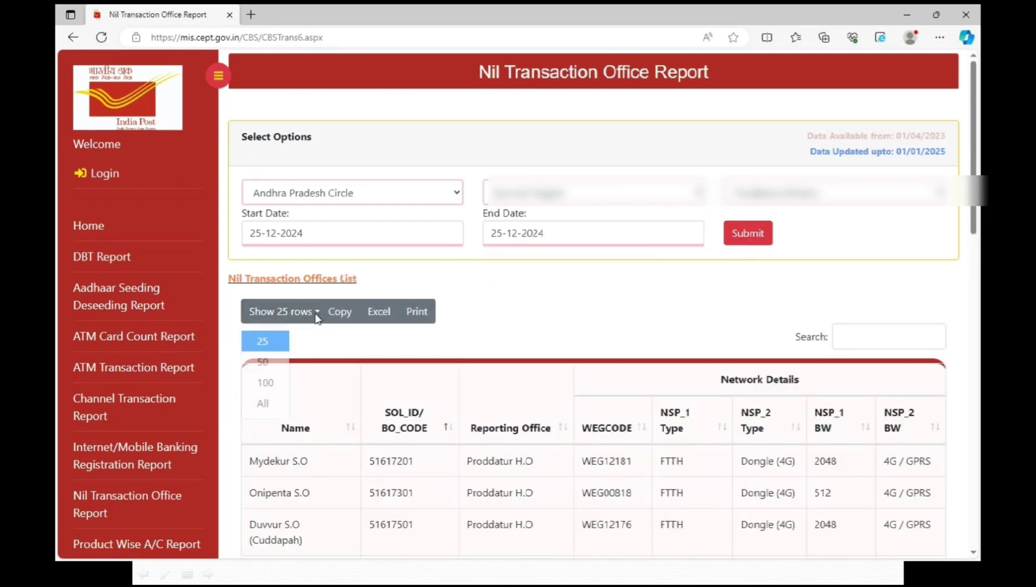
left_click(265, 403)
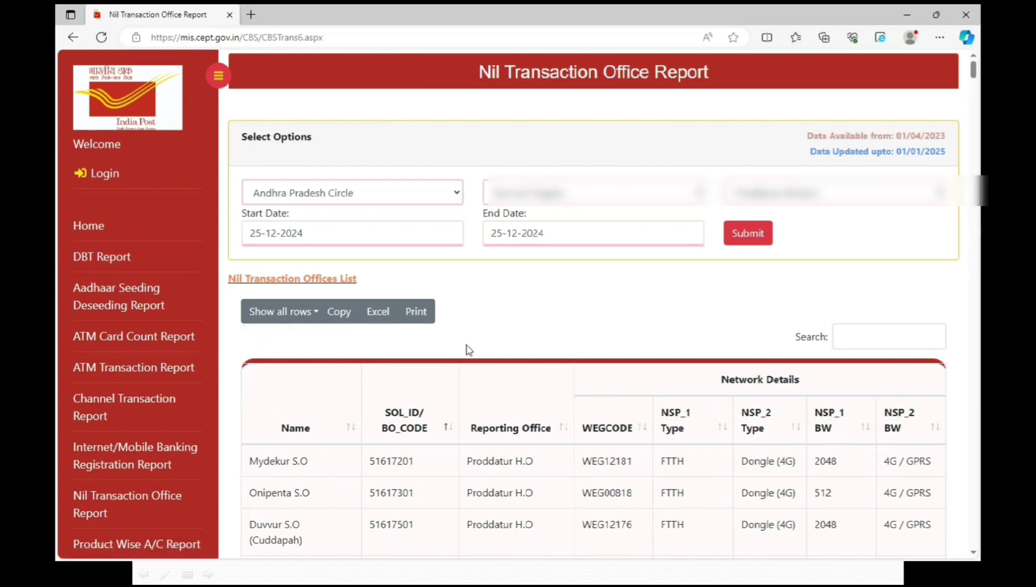
left_click(379, 312)
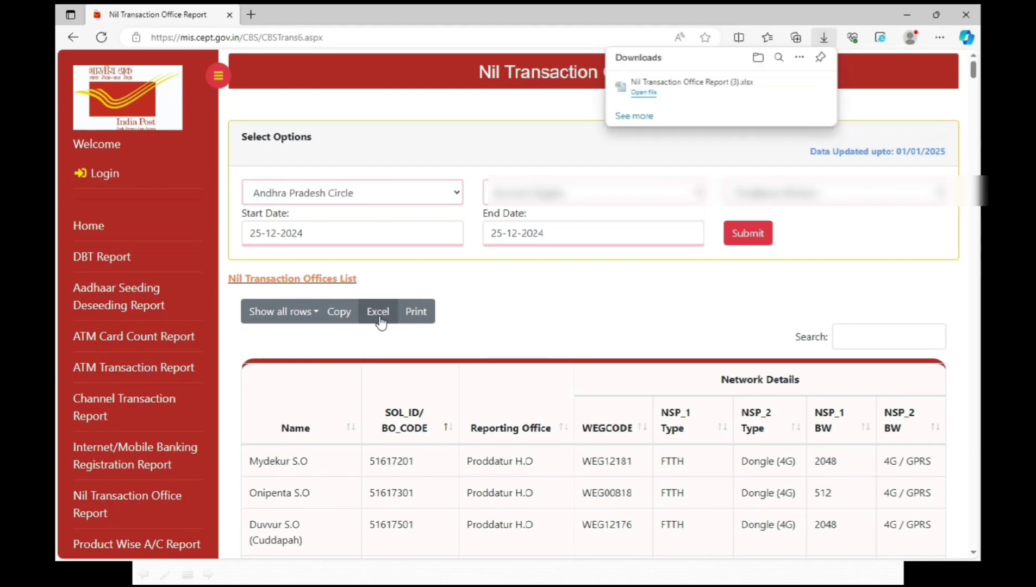
Step: Open the downloaded Nil Transaction Office Report and browse its branch office rows
left_click(781, 86)
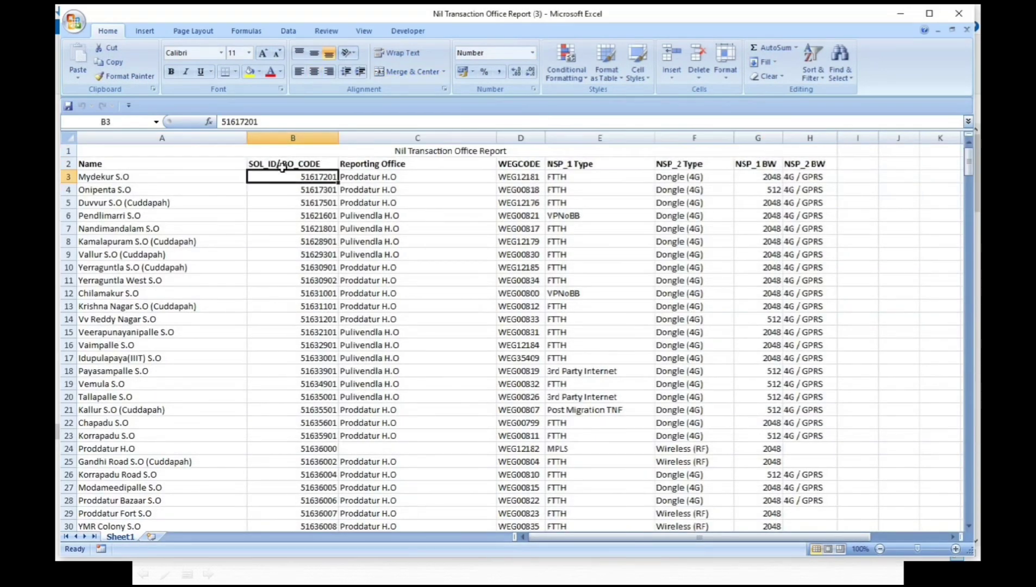
scroll(300, 248, "down", 10)
left_click(143, 386)
left_click(256, 382)
scroll(265, 393, "down", 3)
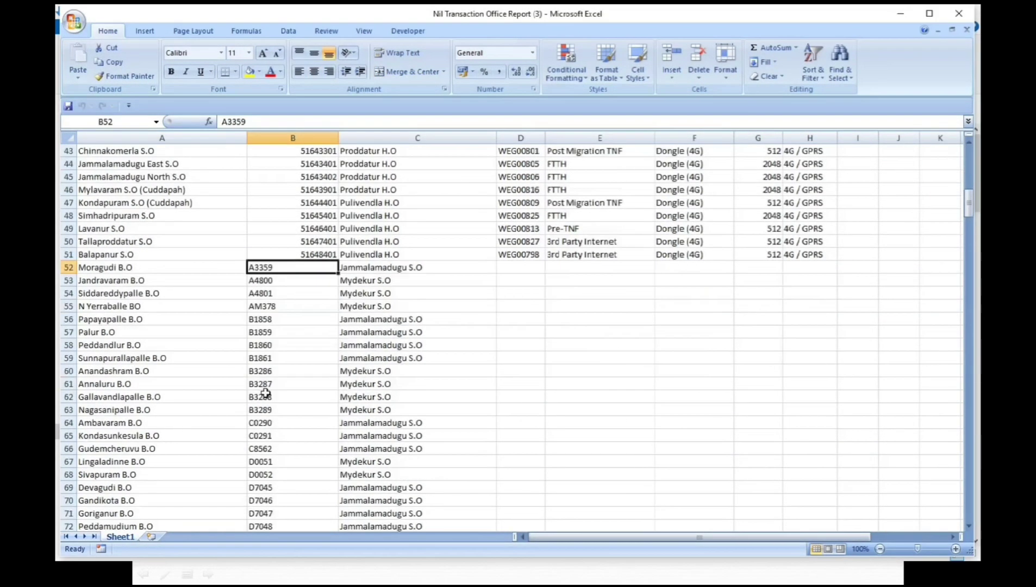
scroll(272, 427, "down", 20)
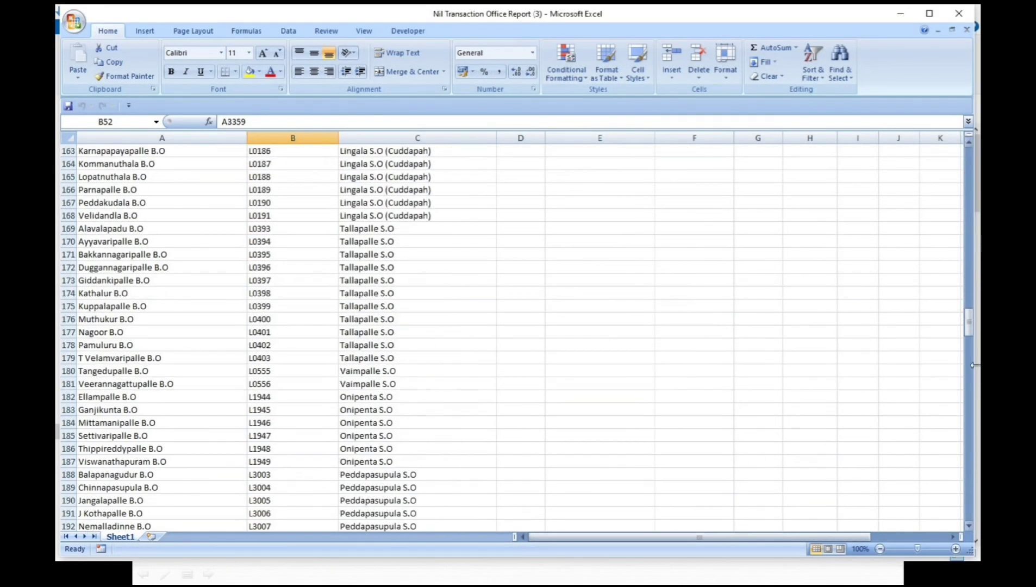
left_click_drag(969, 326, 969, 152)
Step: Turn on filtering and untick Agadur S.O, Balapanur S.O and Kamalapuram S.O under Reporting Office
left_click(417, 163)
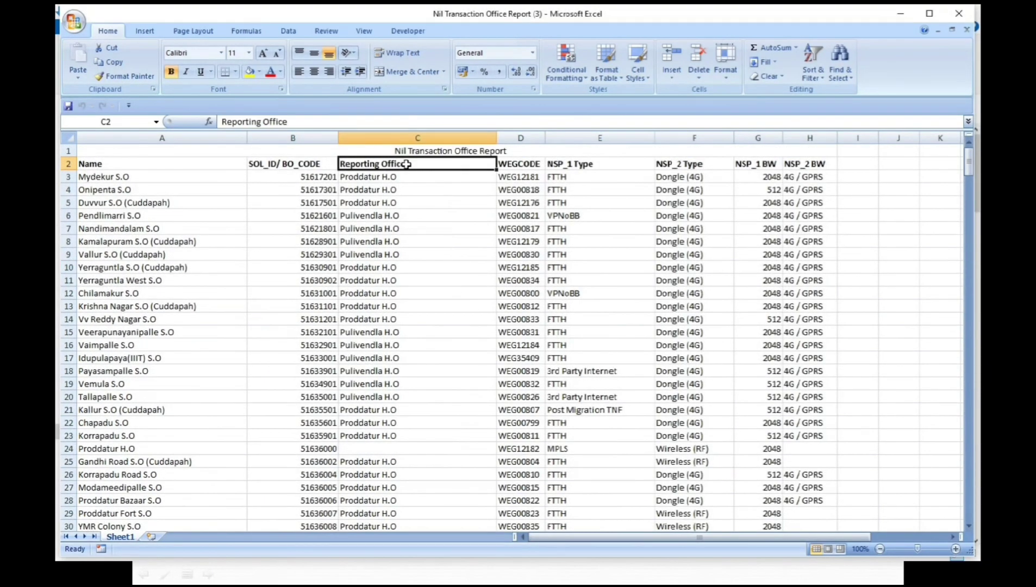
left_click(290, 32)
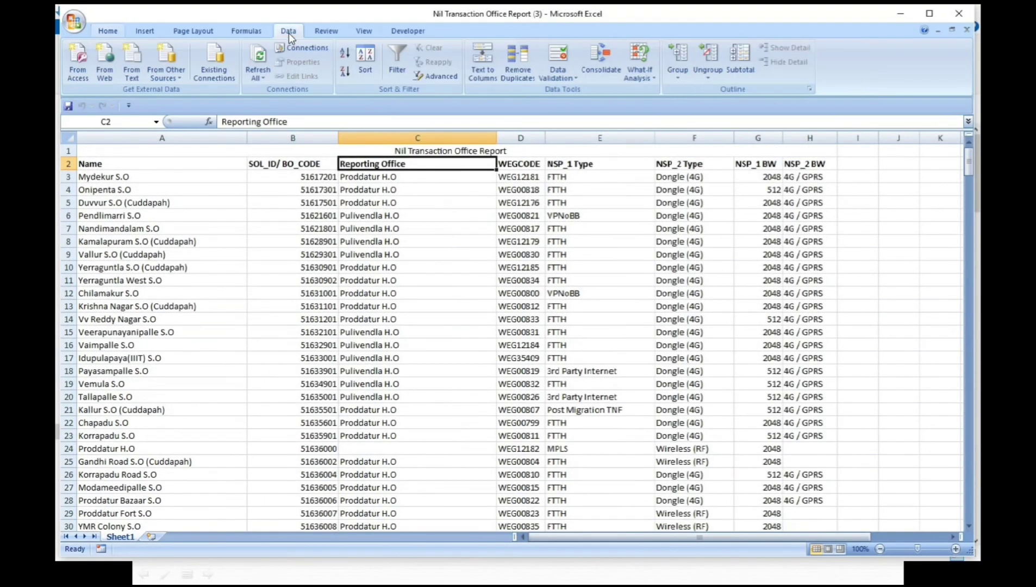
left_click(402, 73)
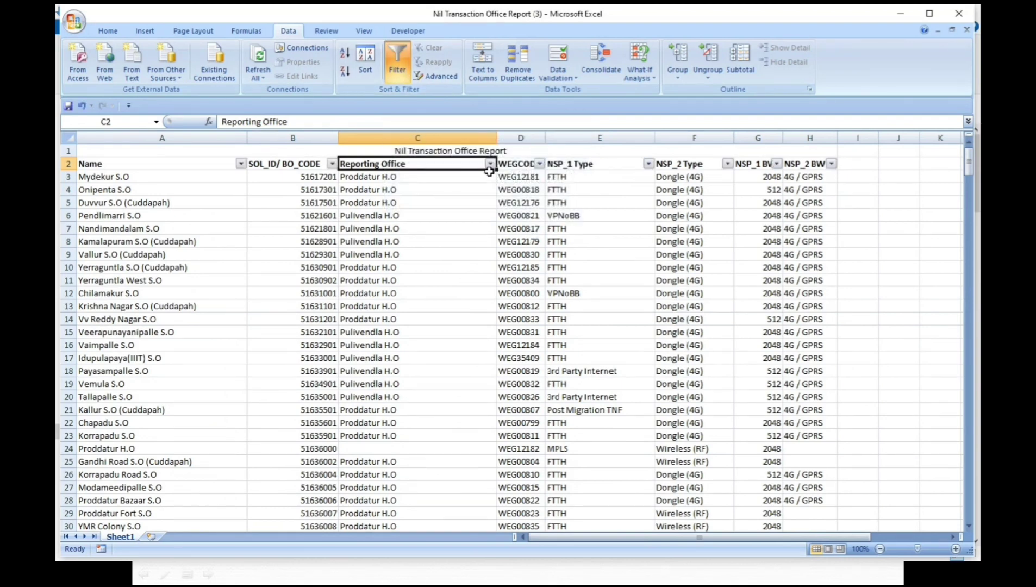
left_click(490, 163)
left_click(417, 276)
left_click(417, 286)
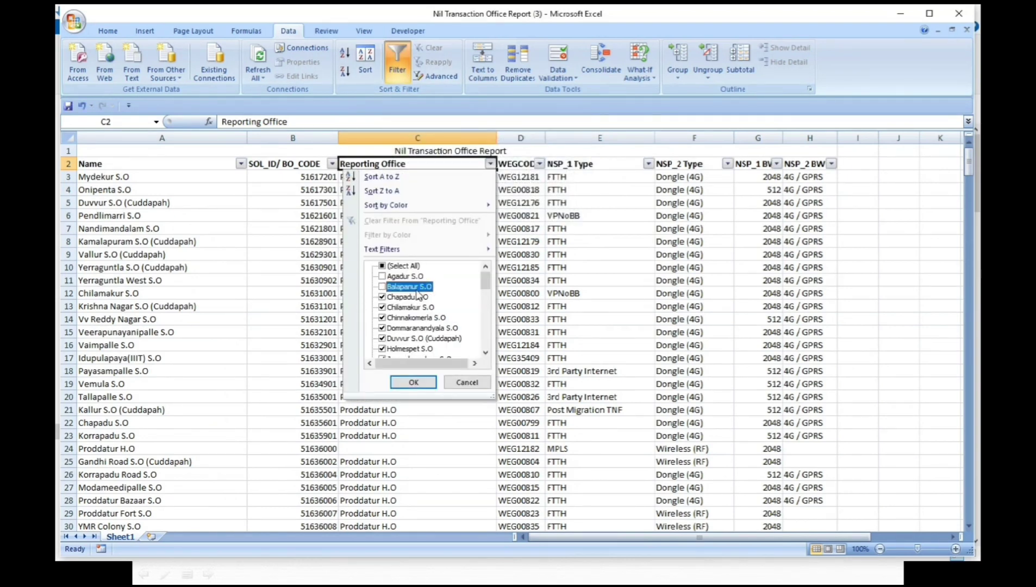
scroll(458, 350, "down", 3)
left_click(432, 318)
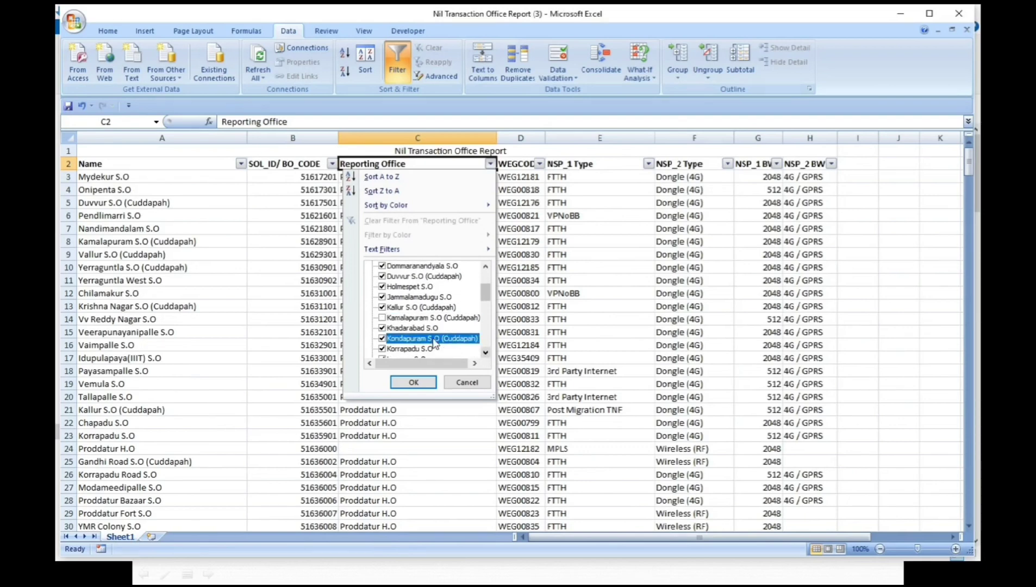
scroll(435, 342, "down", 15)
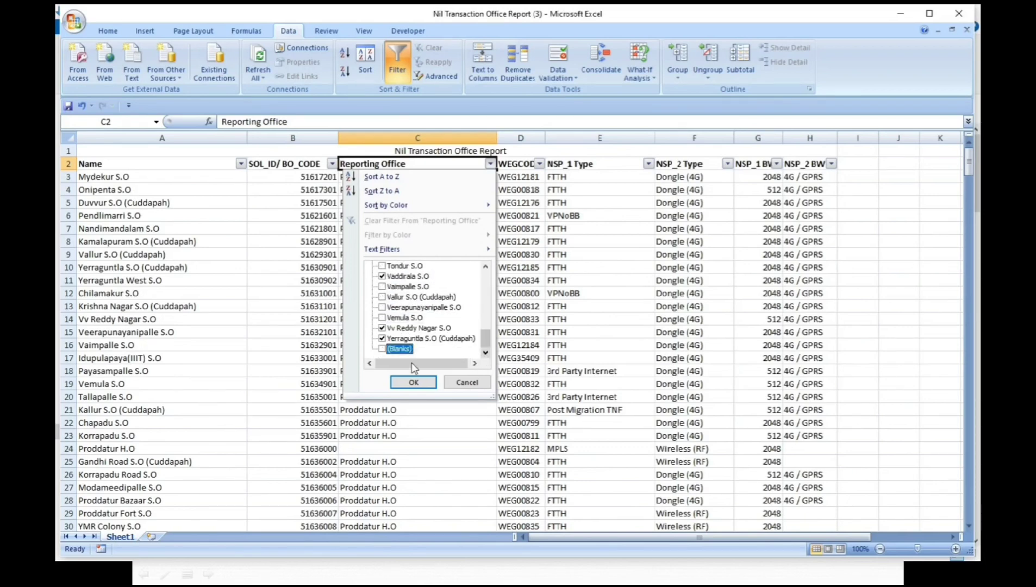
Step: Apply the Reporting Office filter, delete the visible rows as entire sheet rows, and remove the filter
left_click(413, 382)
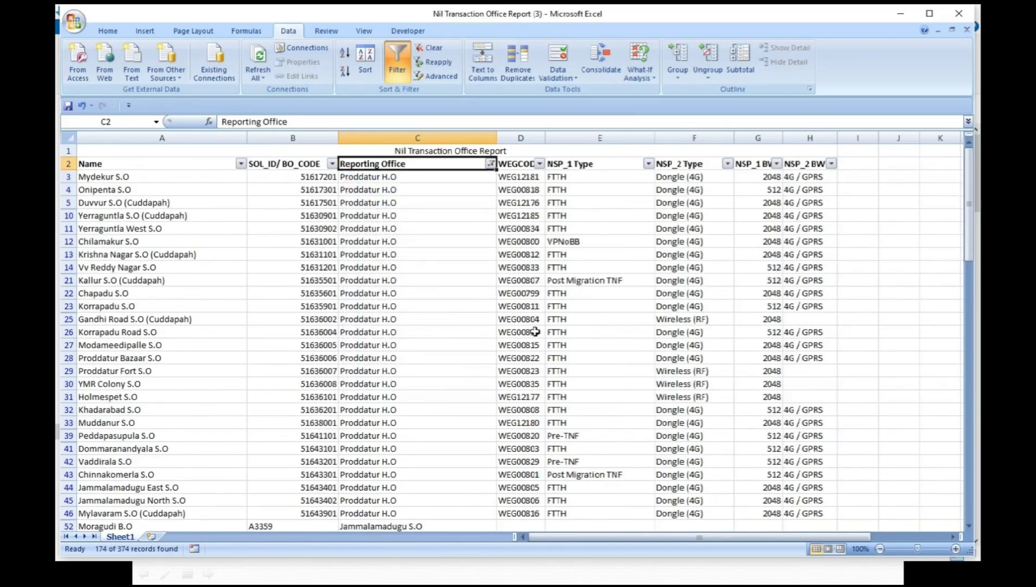
left_click_drag(90, 179, 818, 227)
key("ctrl+minus")
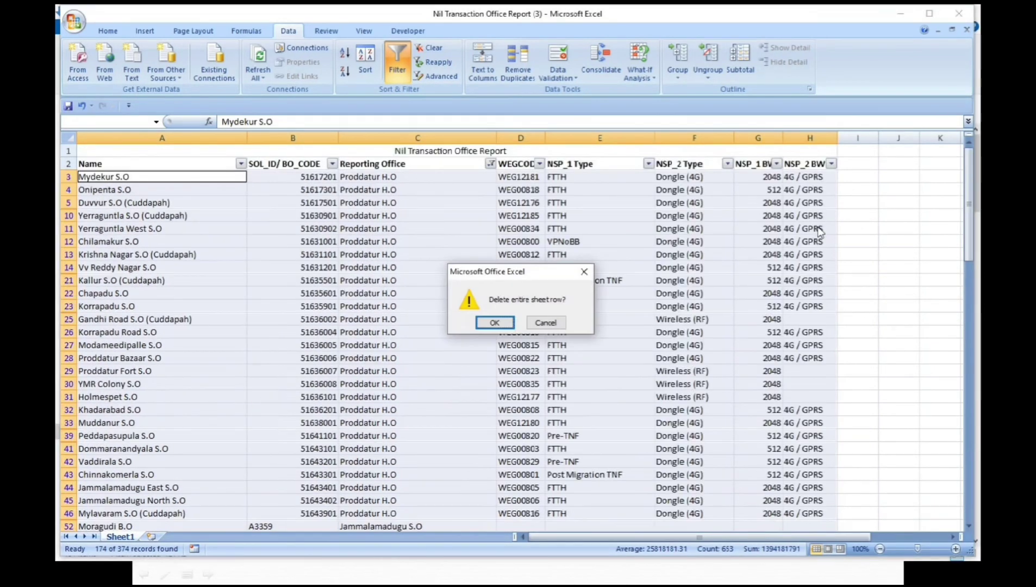
key("Return")
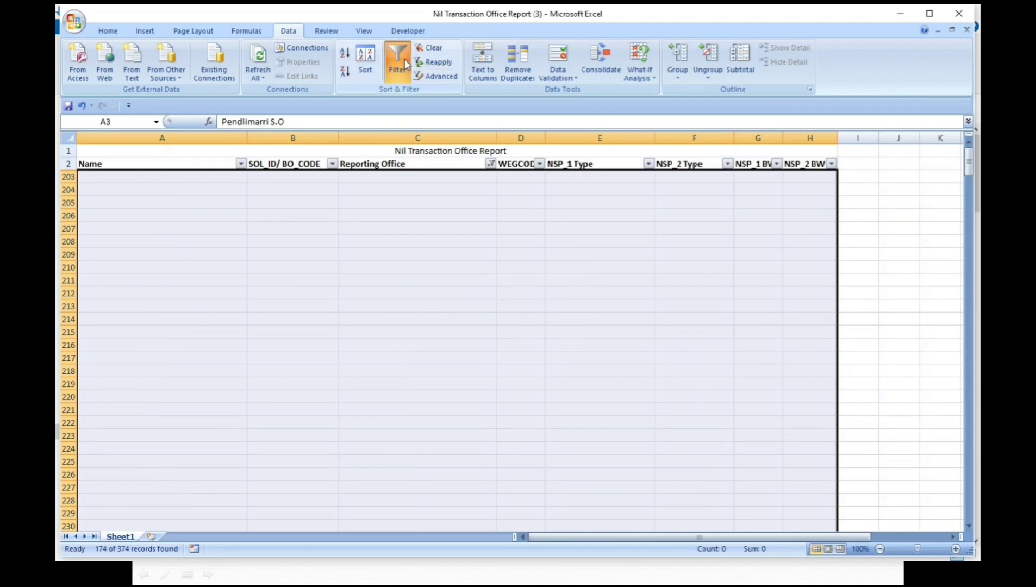
left_click(397, 60)
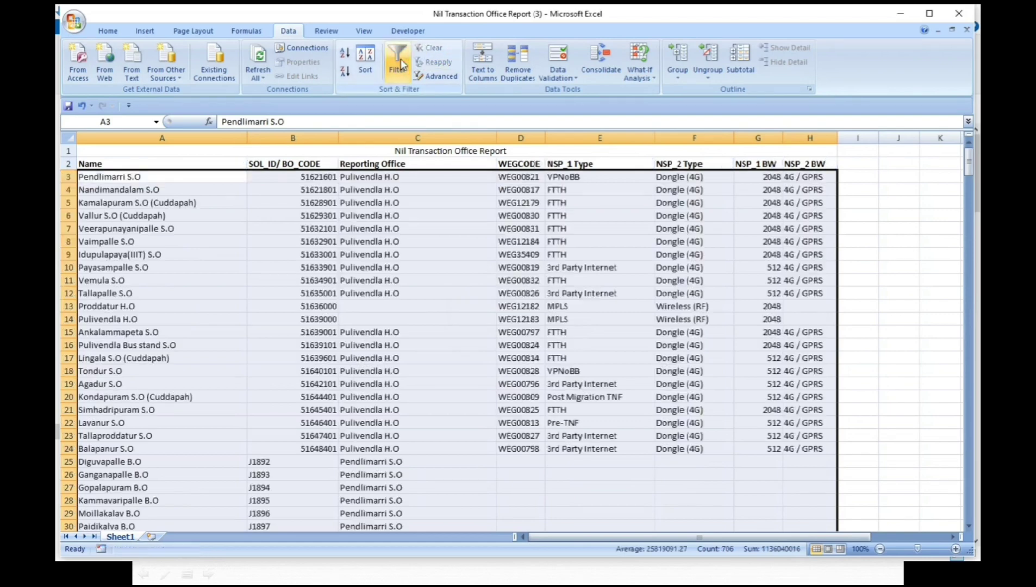
Step: Select row 13 holding Proddatur H.O and bring up its row actions
left_click(447, 260)
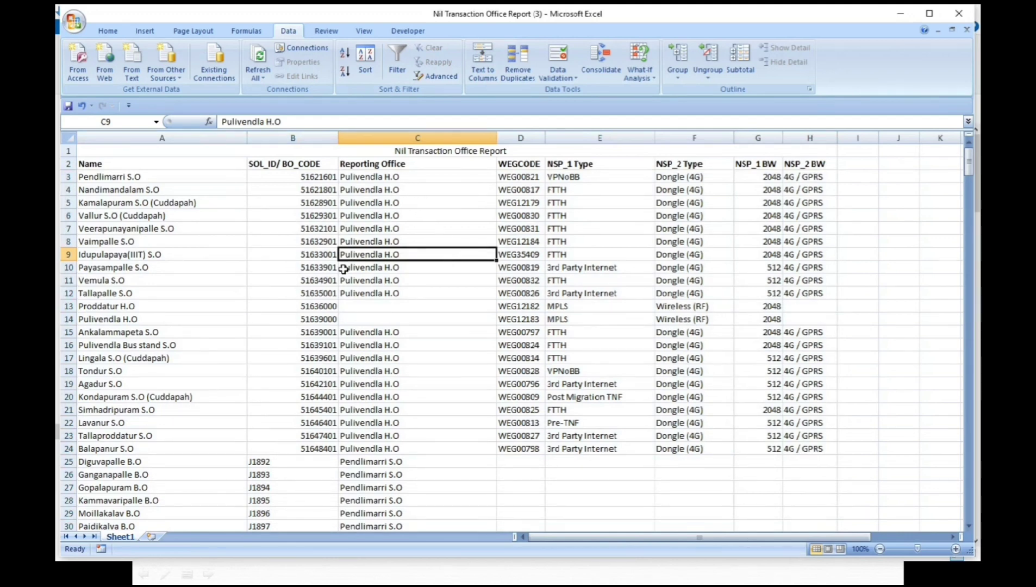
left_click(68, 306)
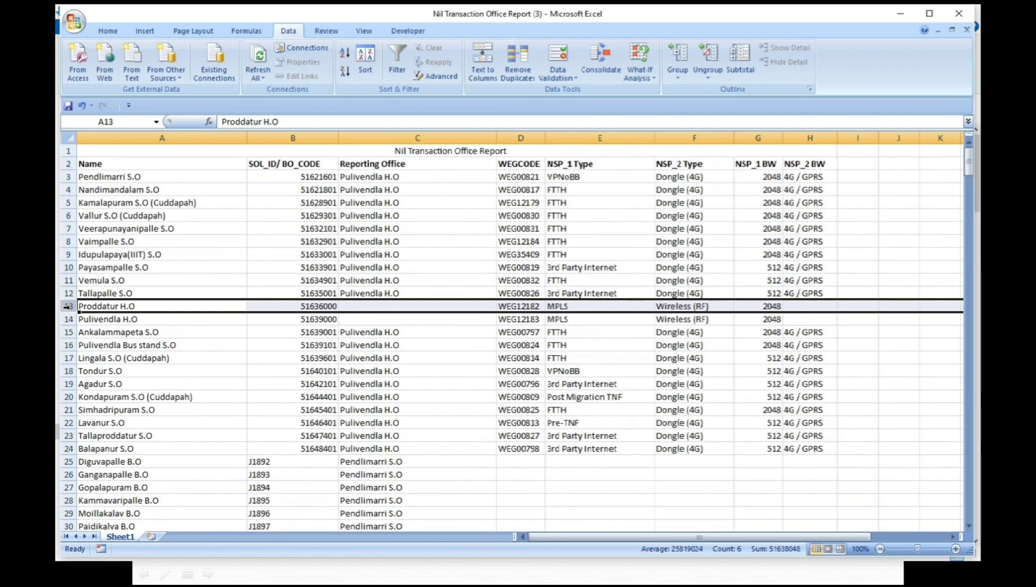
right_click(68, 306)
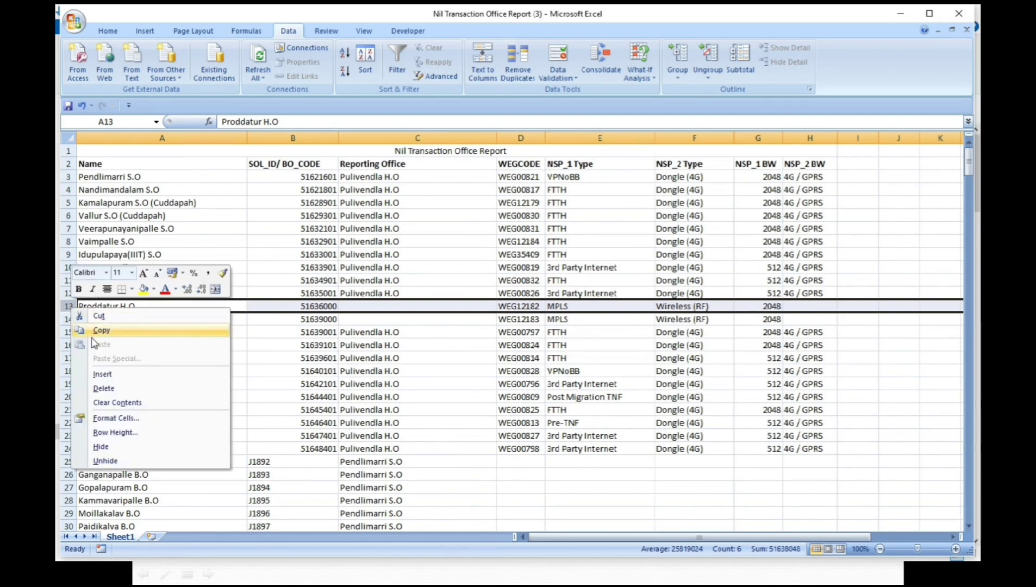
Step: Delete the Proddatur H.O row from the nil-transaction sheet
left_click(105, 389)
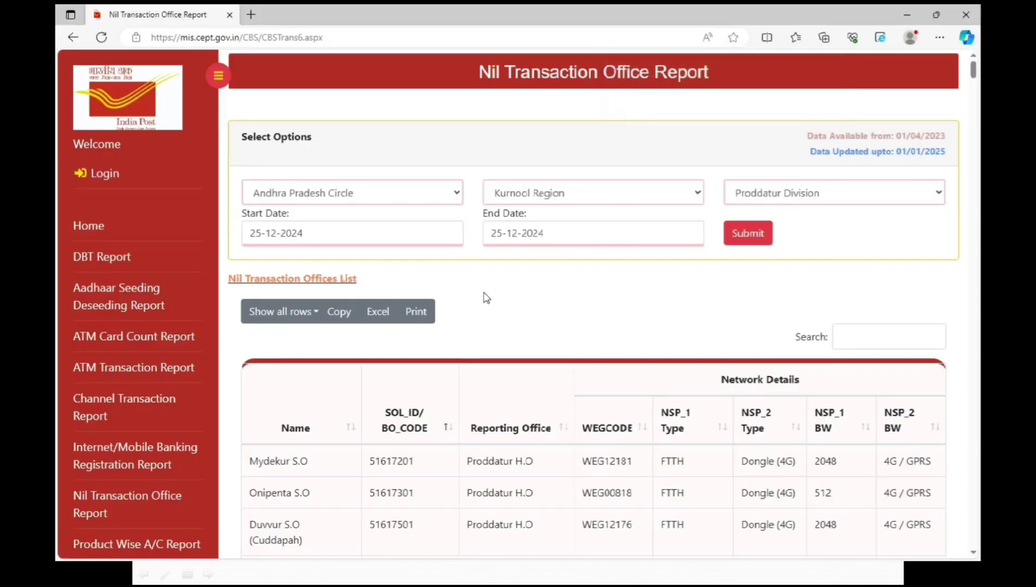
scroll(129, 403, "down", 4)
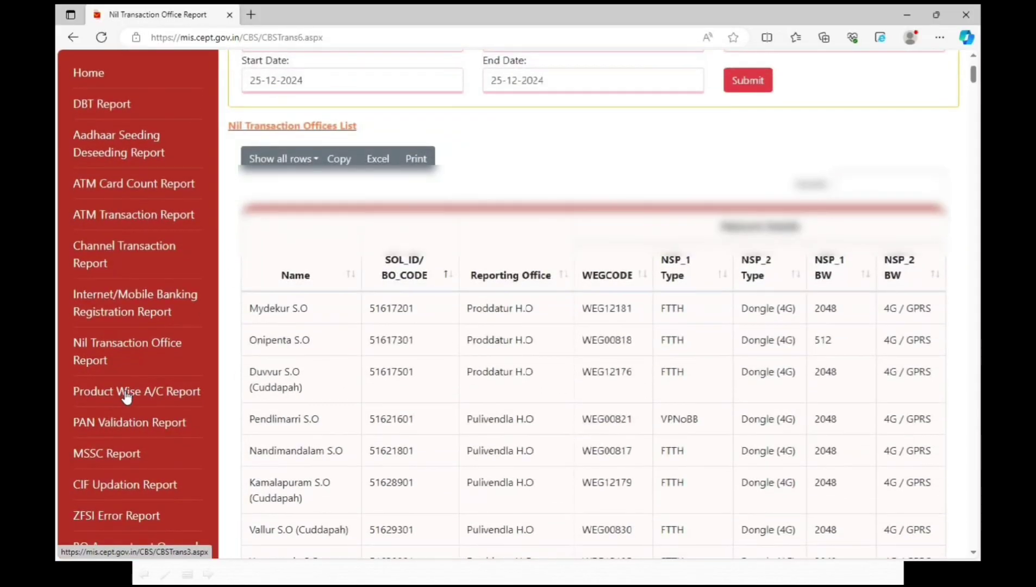
scroll(129, 412, "down", 2)
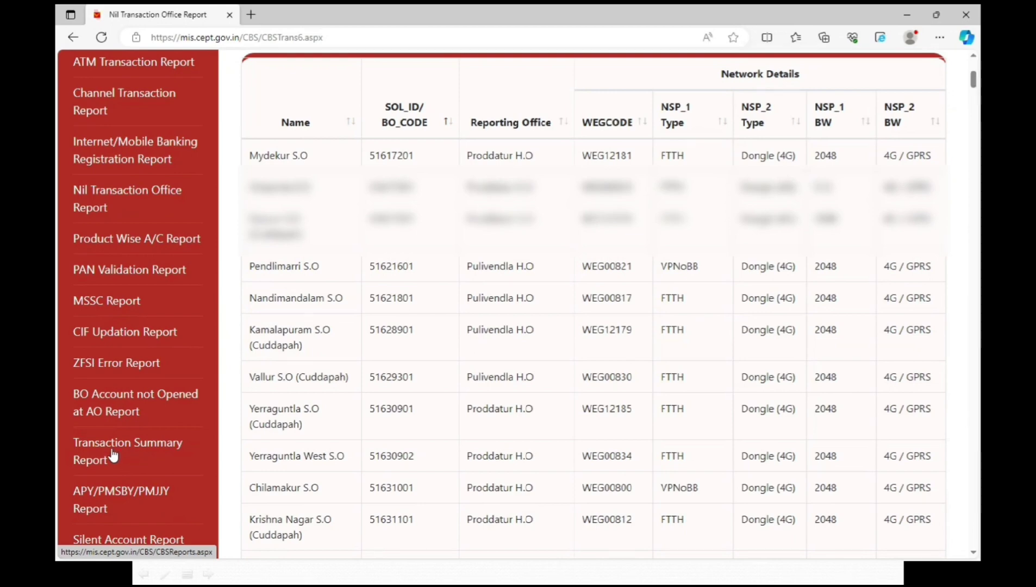
Step: Open the Transaction Summary Report for Andhra Pradesh Circle, Kurnool Region, Proddatur Division
left_click(113, 456)
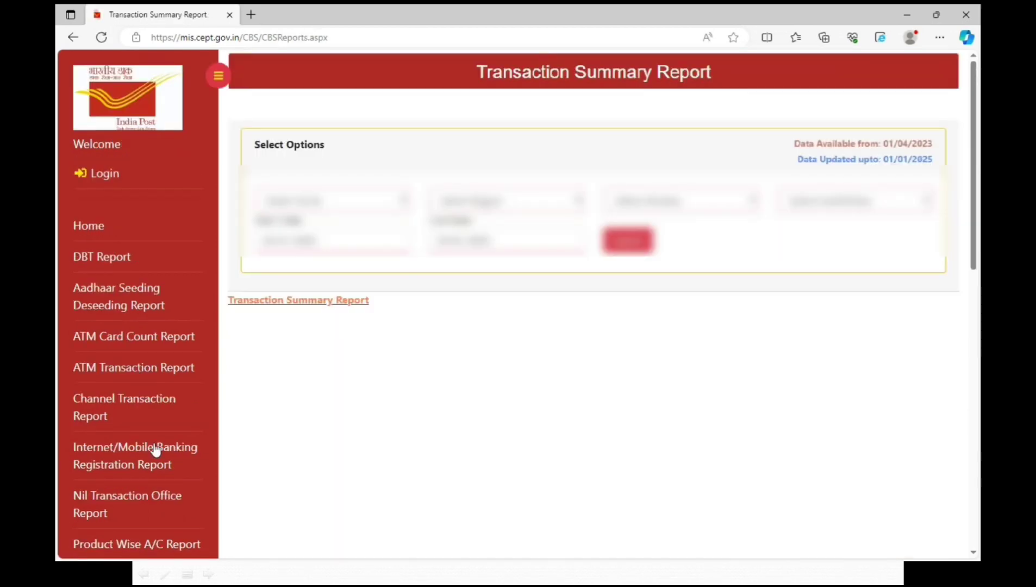
left_click(384, 205)
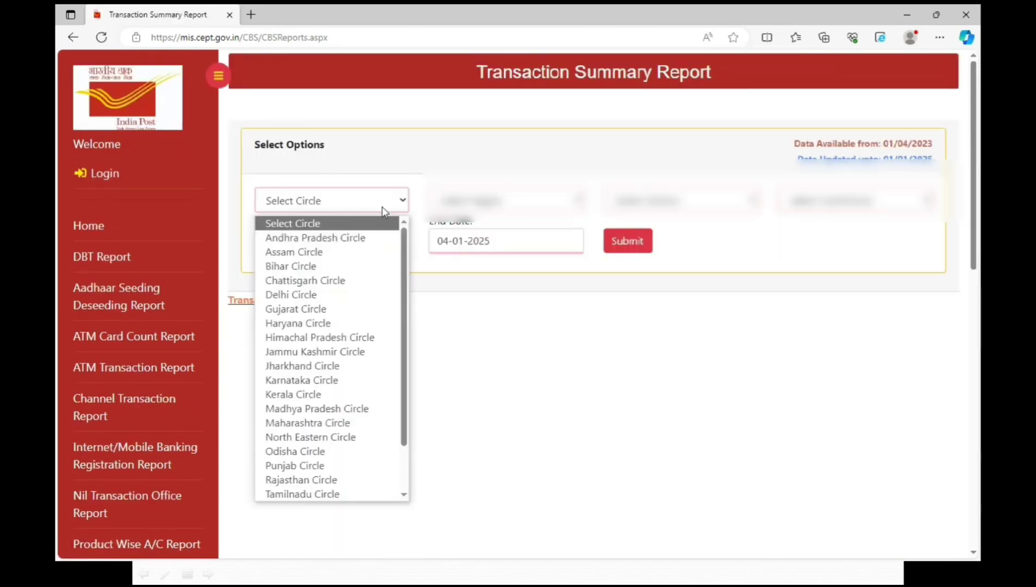
left_click(360, 239)
left_click(490, 211)
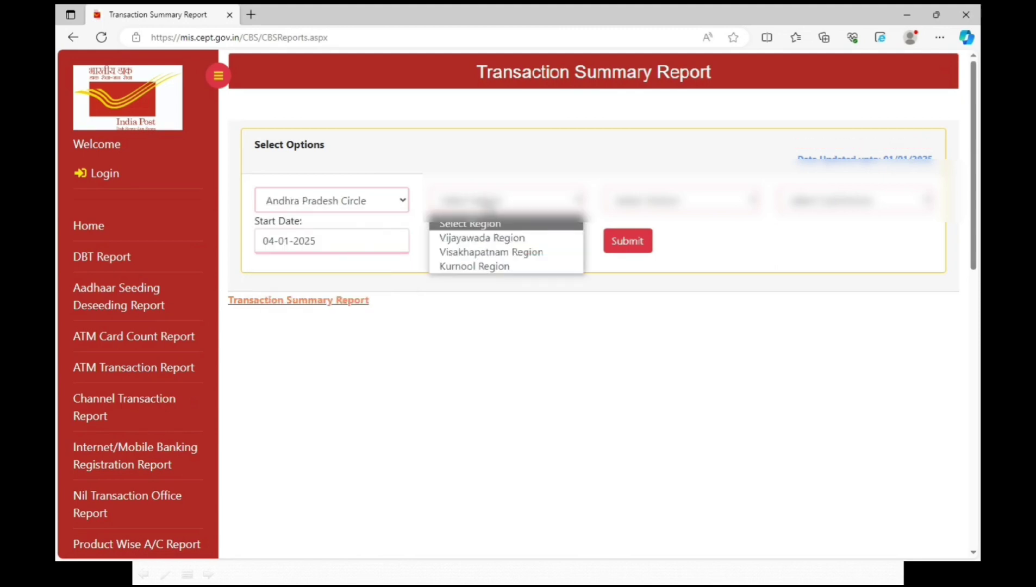
left_click(491, 267)
left_click(682, 219)
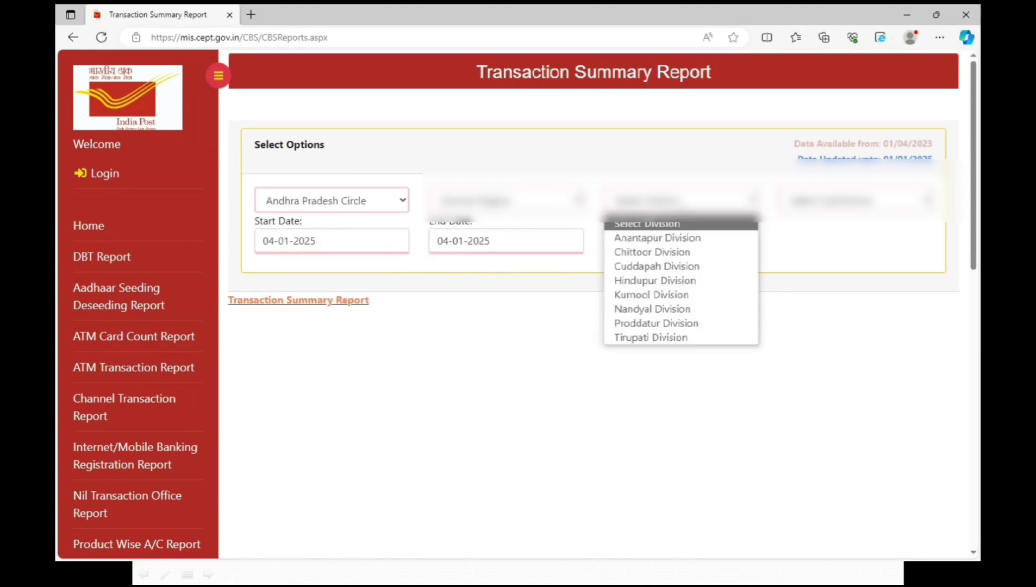
left_click(674, 323)
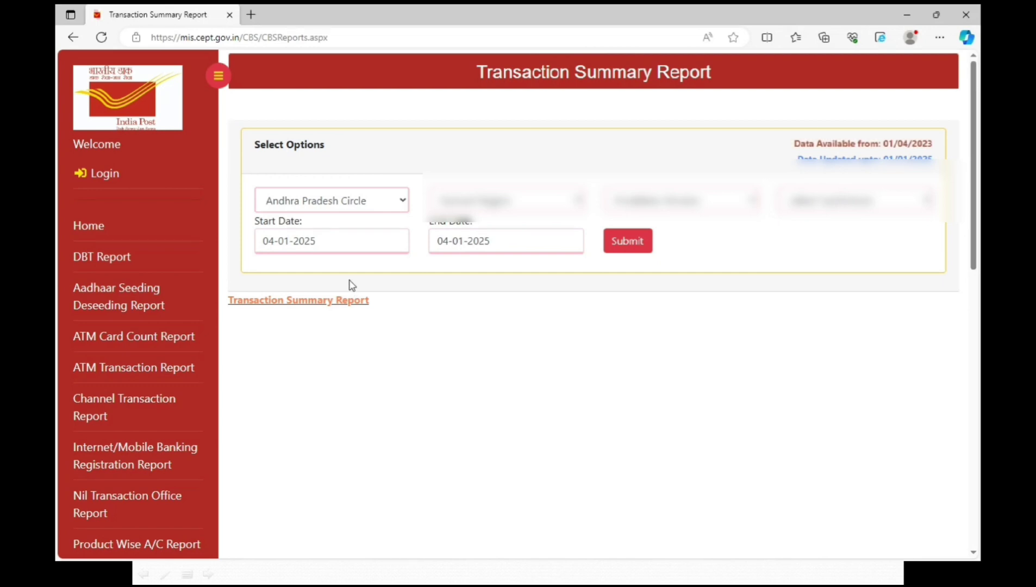
Step: Set the period from 01-12-2024 to 31-12-2024 and run the report
left_click(329, 244)
left_click(269, 268)
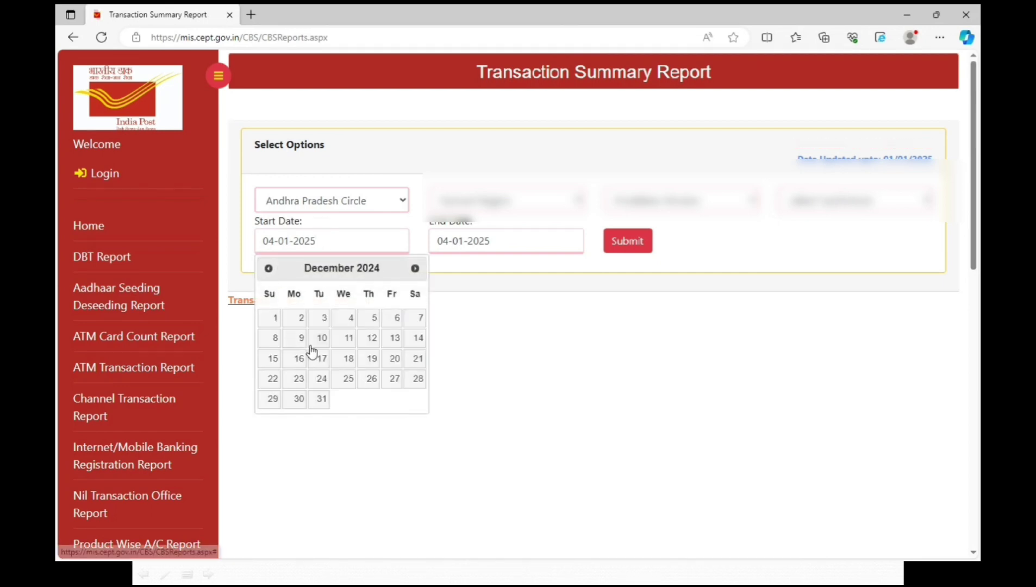
left_click(278, 325)
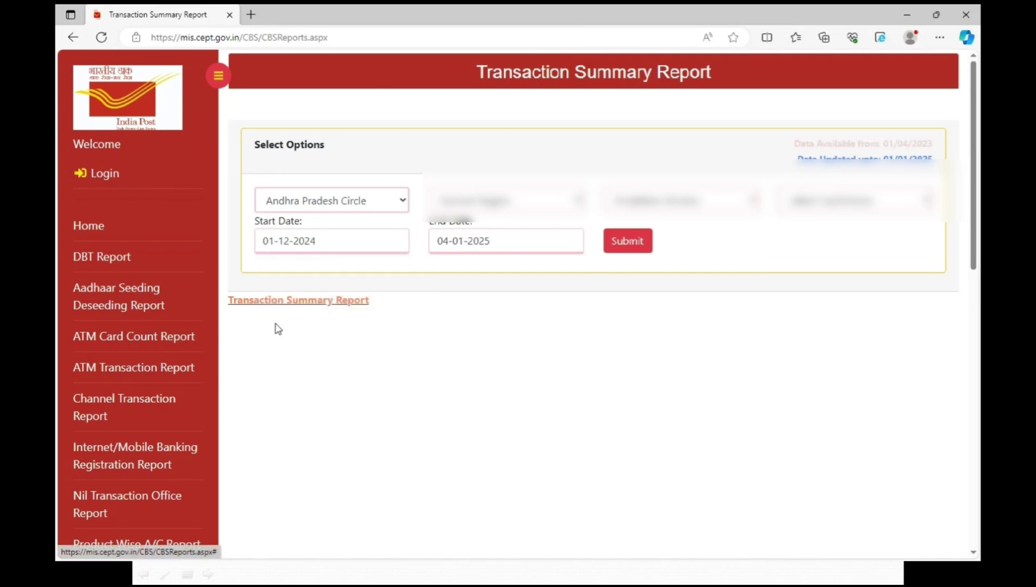
left_click(505, 245)
left_click(443, 269)
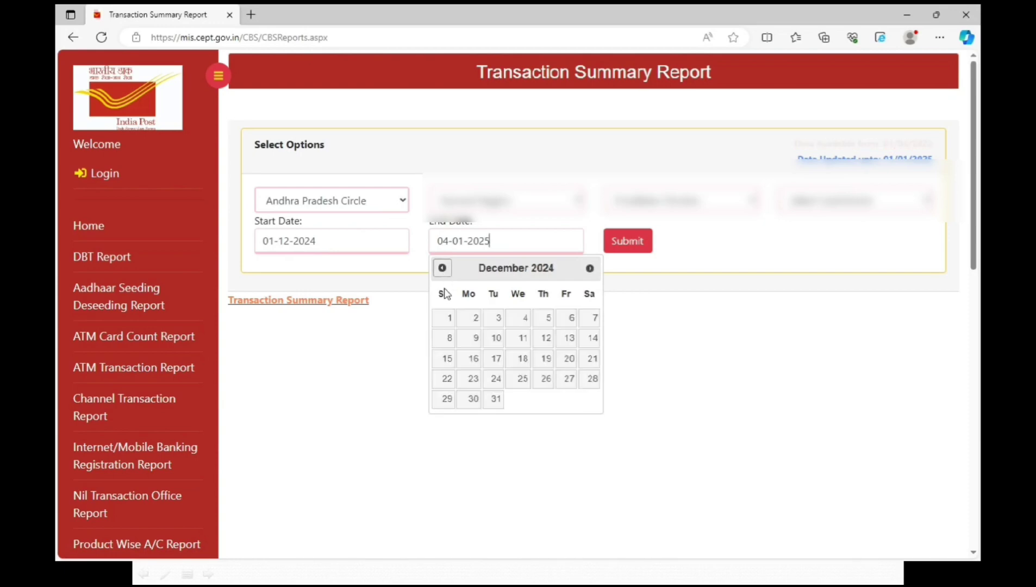
left_click(495, 402)
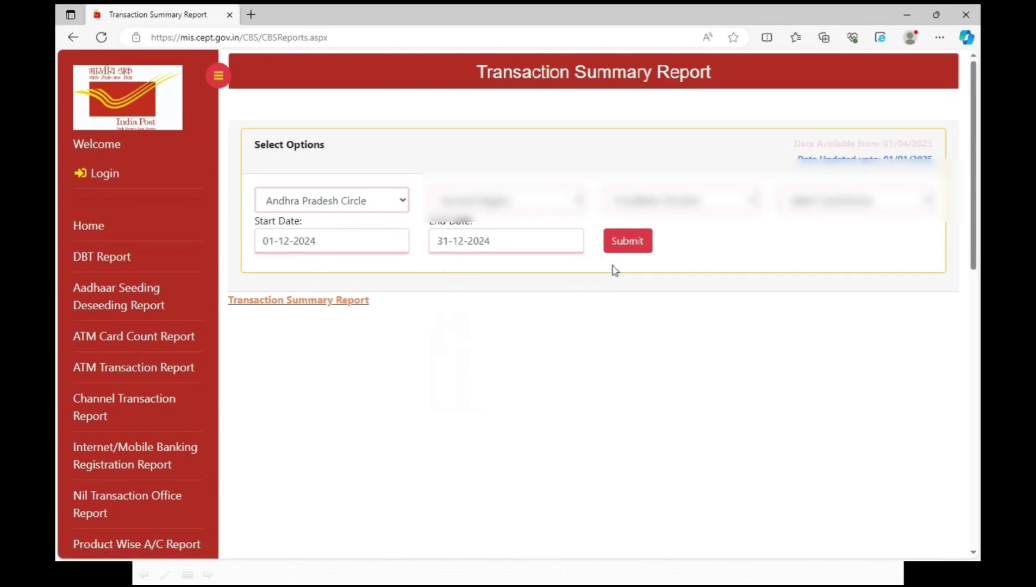
left_click(621, 250)
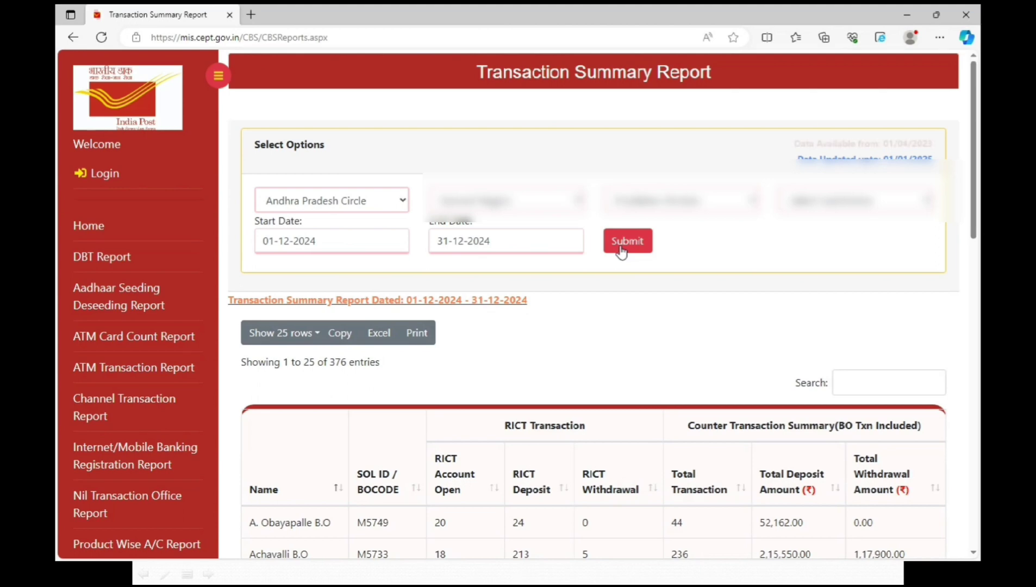
Step: Show all 376 entries and export the Transaction Summary Report to Excel
left_click(316, 333)
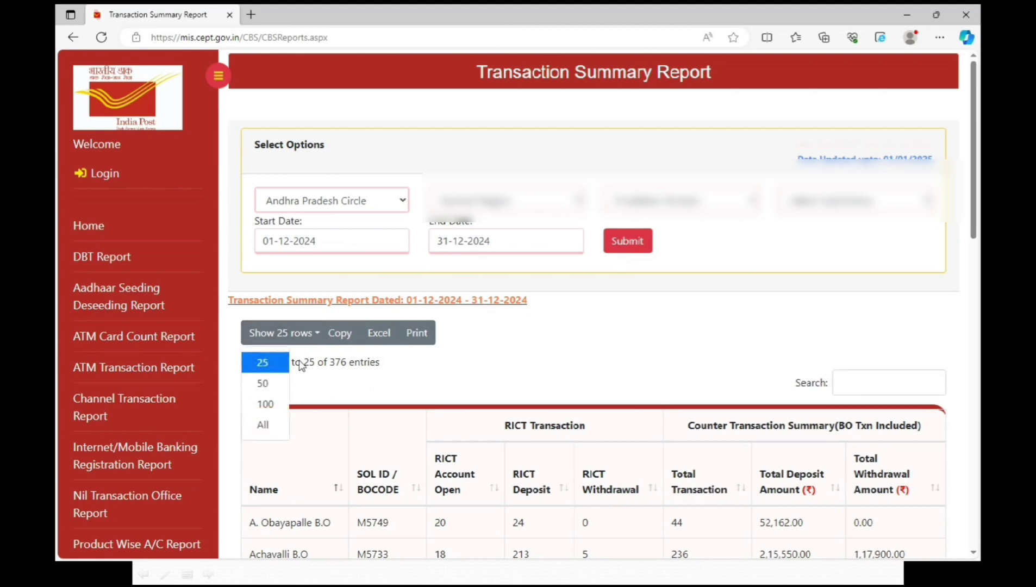
left_click(264, 425)
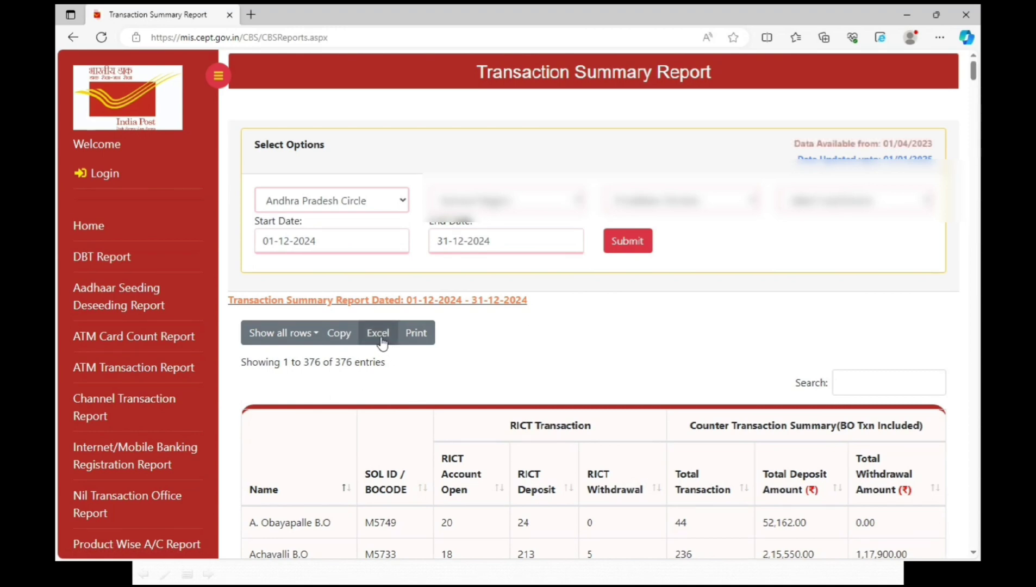
scroll(382, 343, "down", 3)
left_click(392, 181)
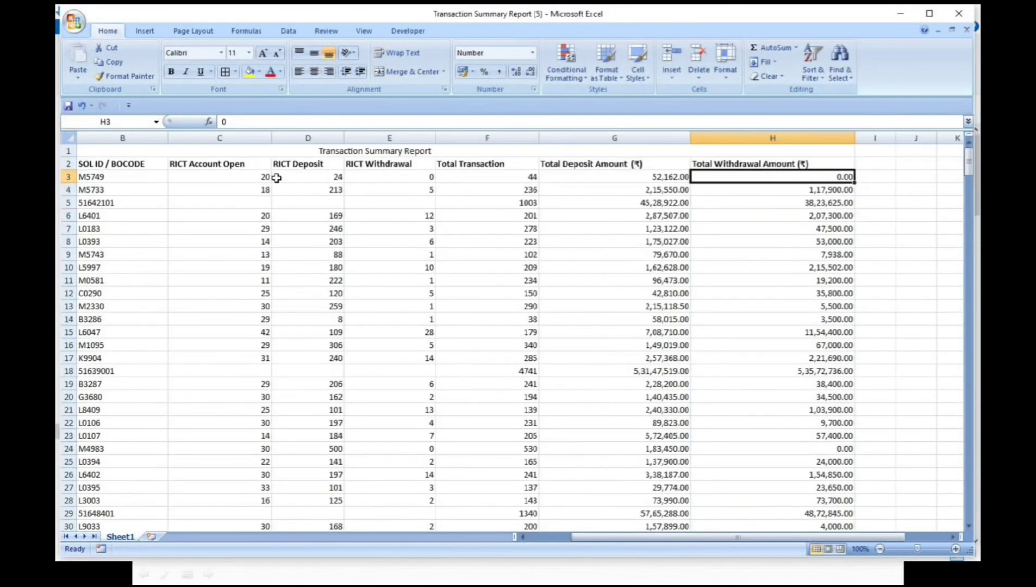
Step: Copy the Name and SOL_ID/BO_CODE columns down to row 201 into I2:J201 of the Transaction Summary Report
key("Right")
key("Right")
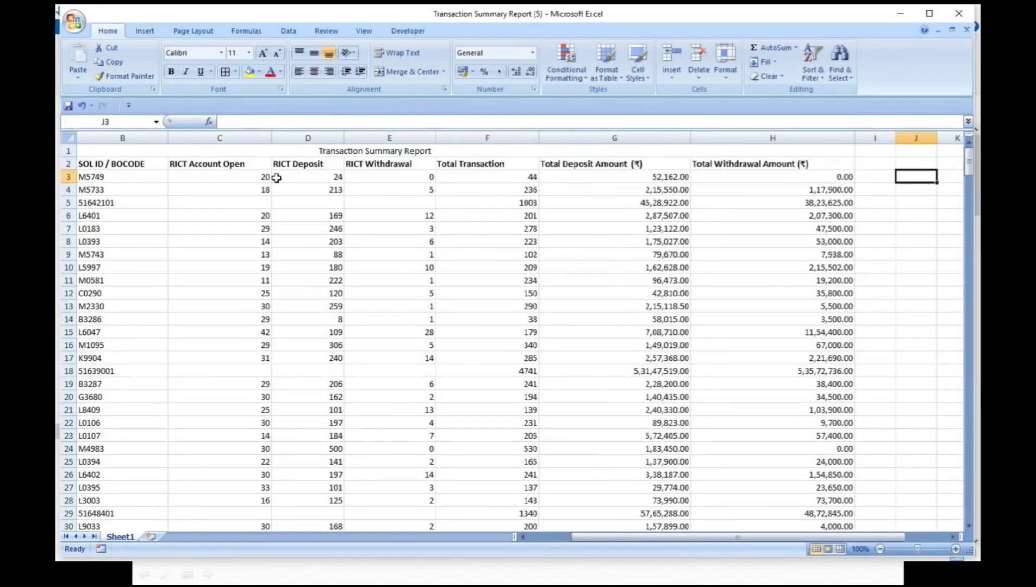
key("Right")
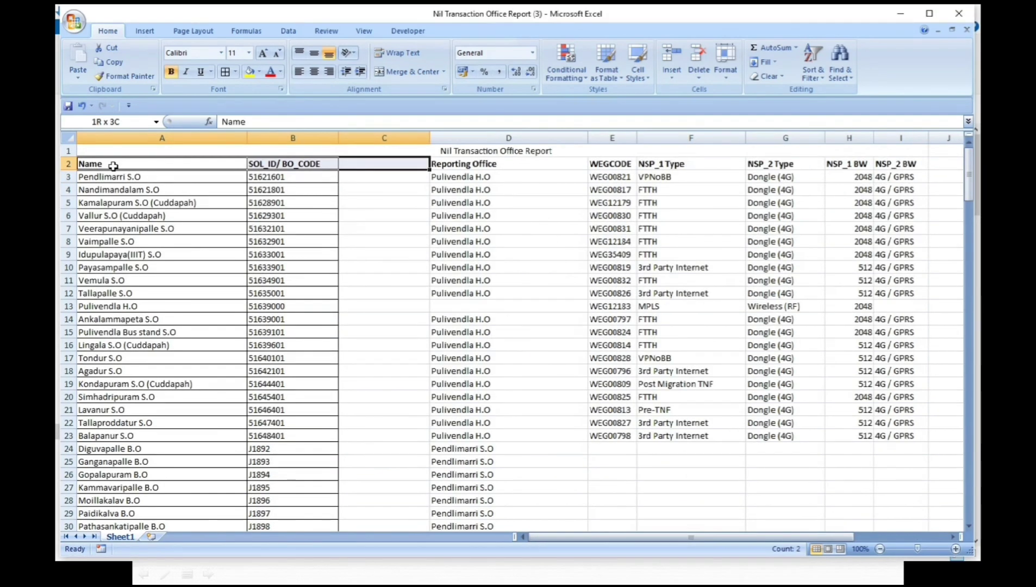
key("shift+Left")
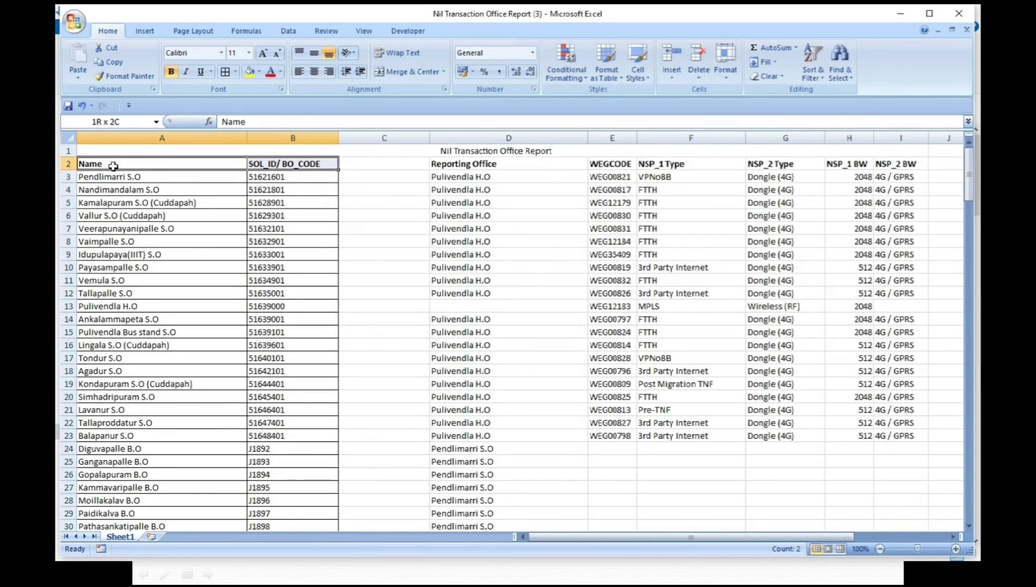
key("ctrl+shift+Down")
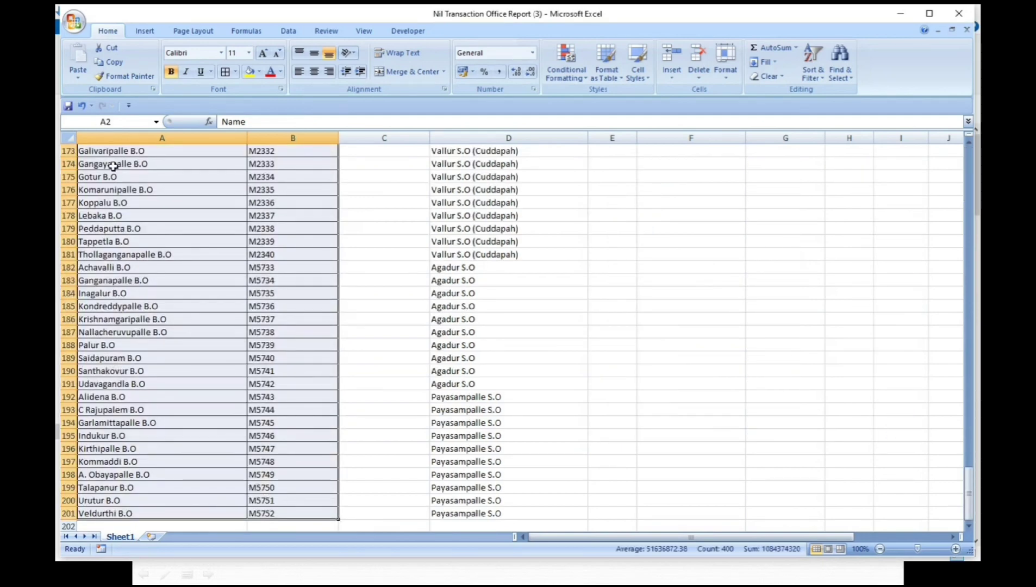
key("ctrl+c")
key("ctrl+Tab")
left_click(783, 165)
key("ctrl+v")
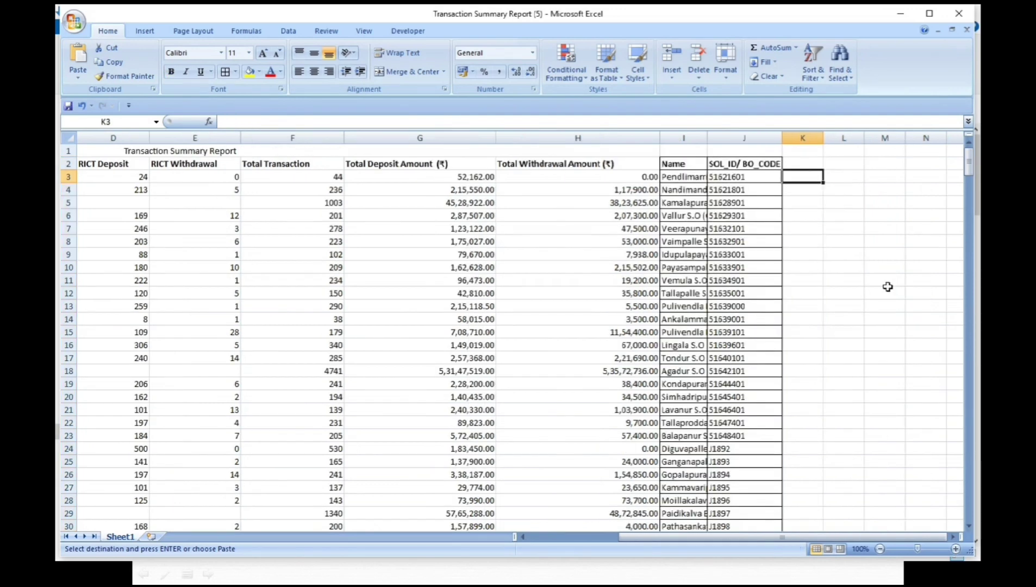
Step: Start a VLOOKUP in K3 on J3 against the absolute range $B$3:$F$378
type("=")
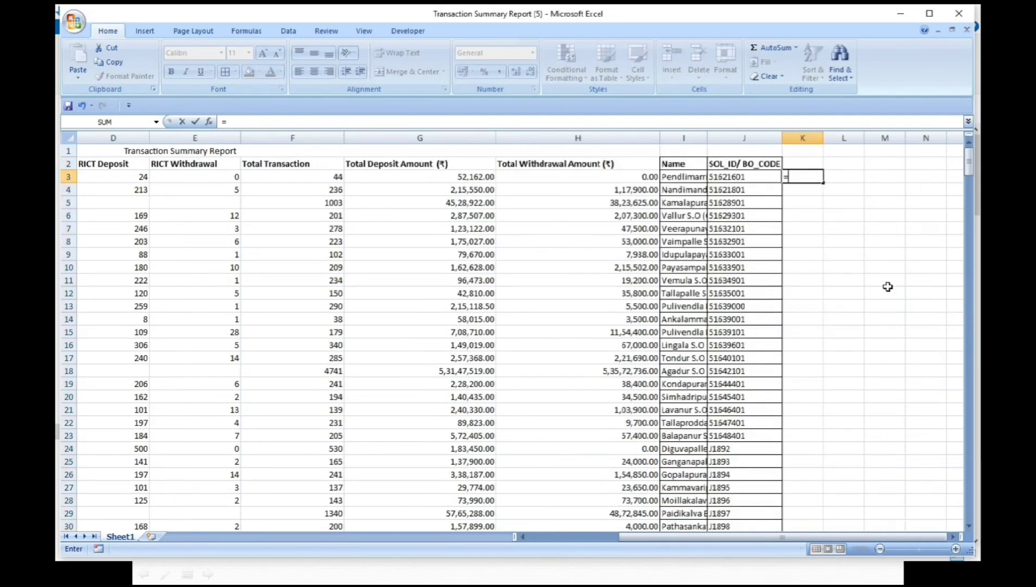
type("vlook")
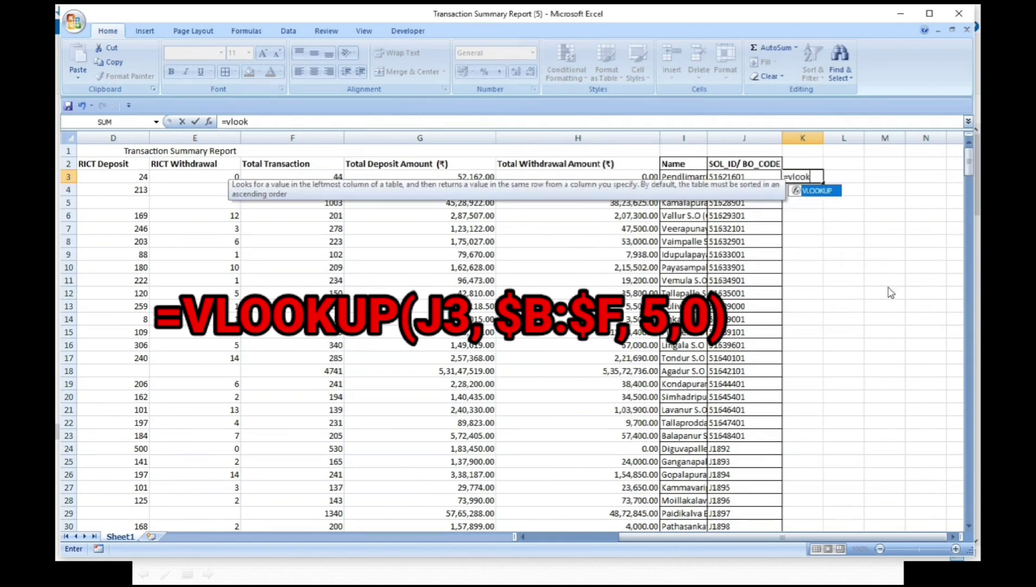
type("up(")
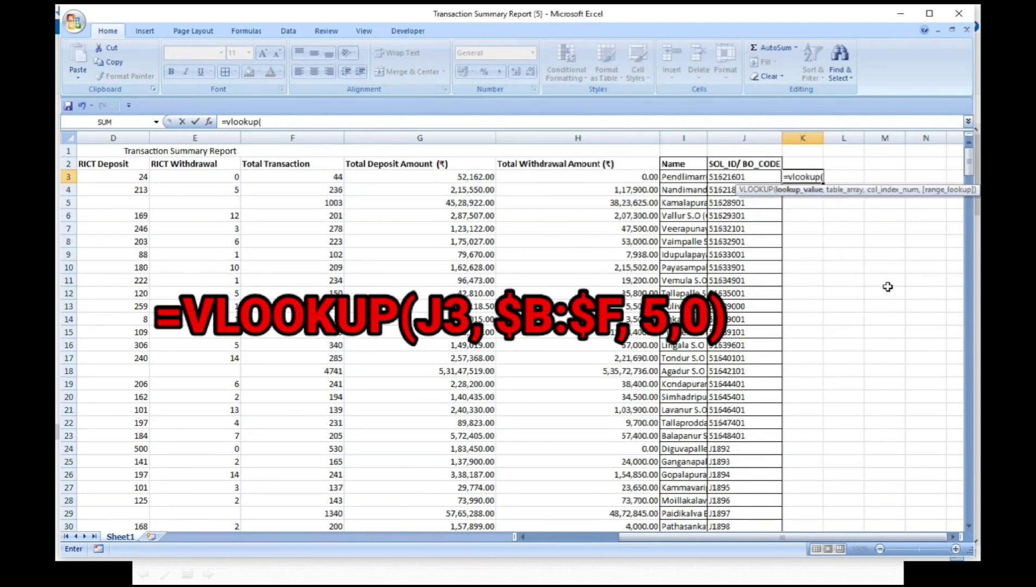
left_click(742, 176)
type(",")
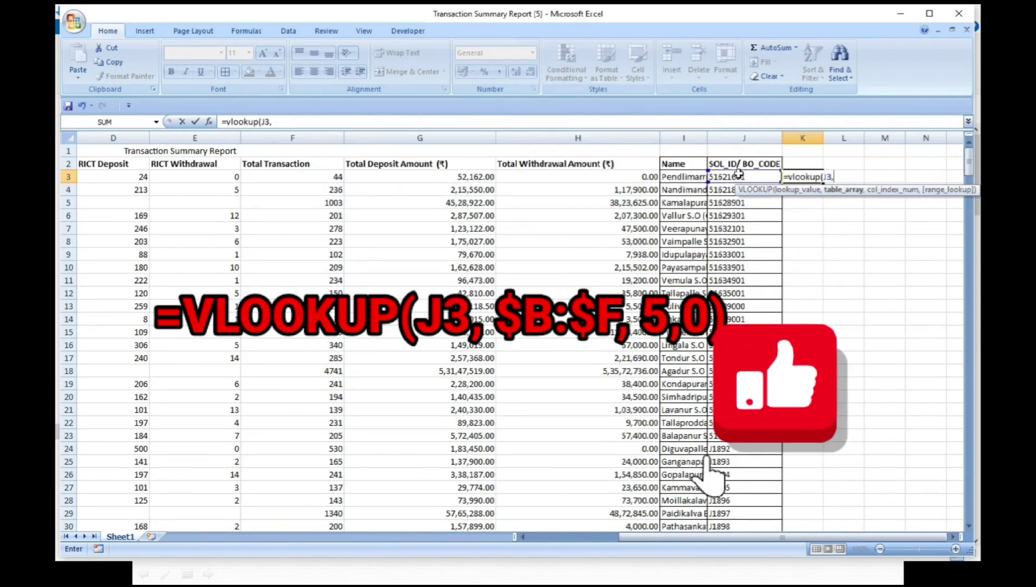
left_click_drag(715, 540, 624, 540)
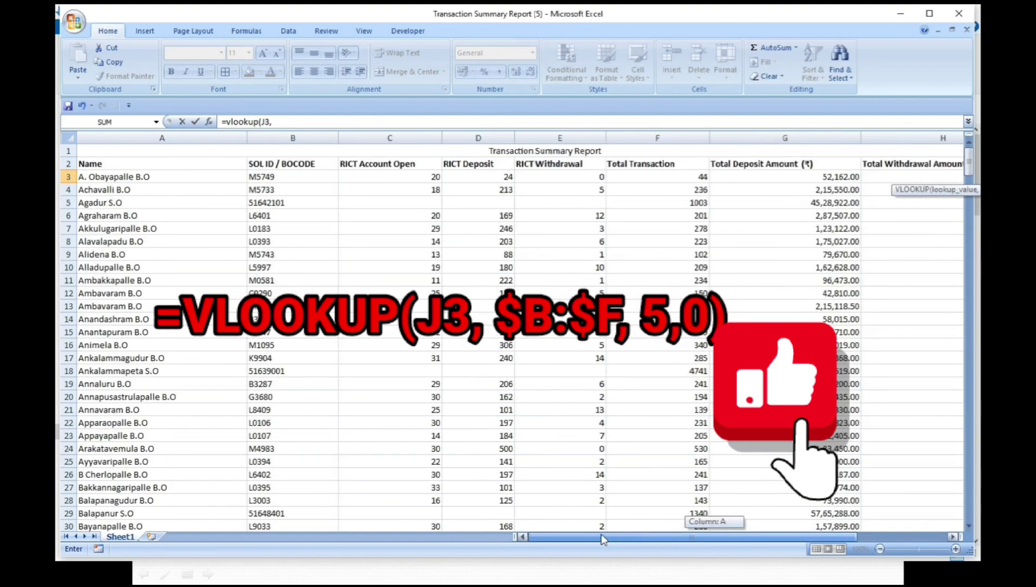
left_click(265, 177)
left_click_drag(265, 178, 704, 179)
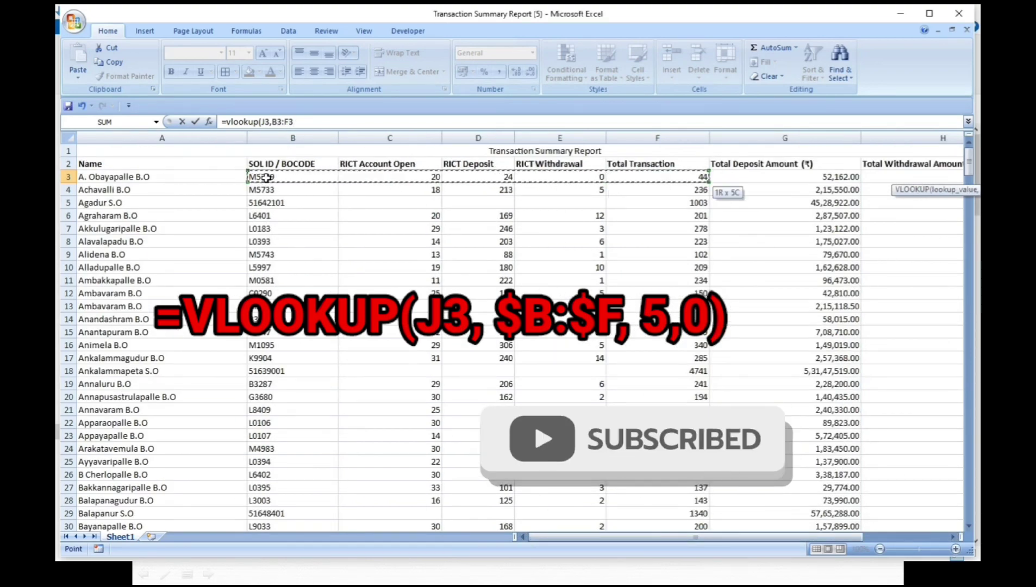
key("ctrl+shift+Down")
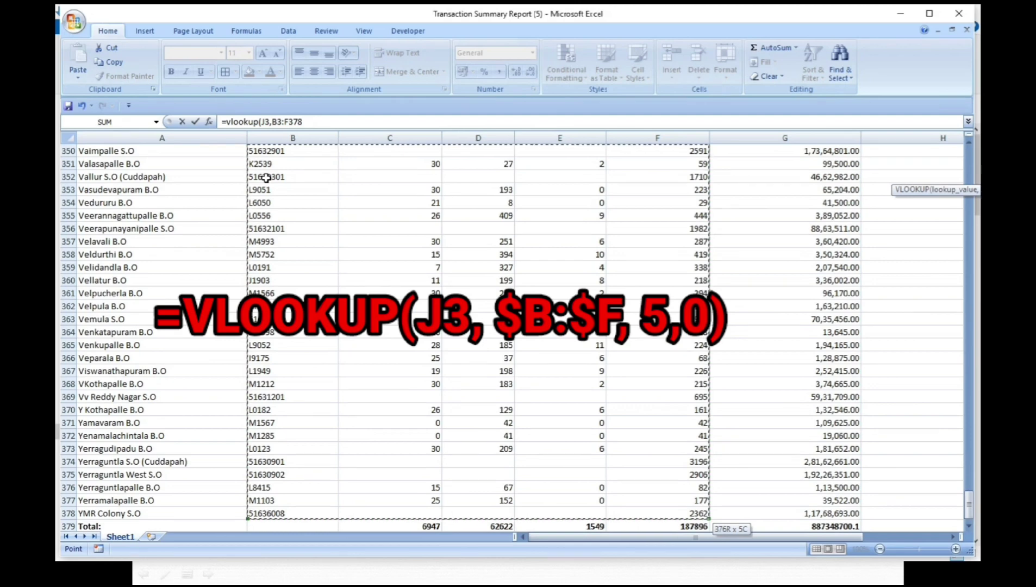
key("F4")
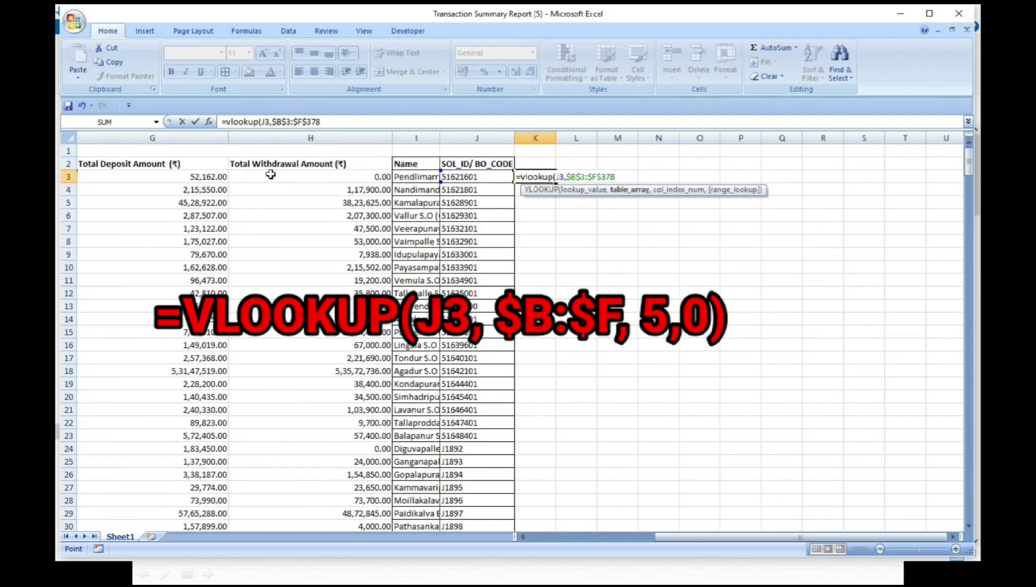
Step: Finish the formula with column 5 and exact match: =VLOOKUP(J3,$B$3:$F$378,5,0)
type(",")
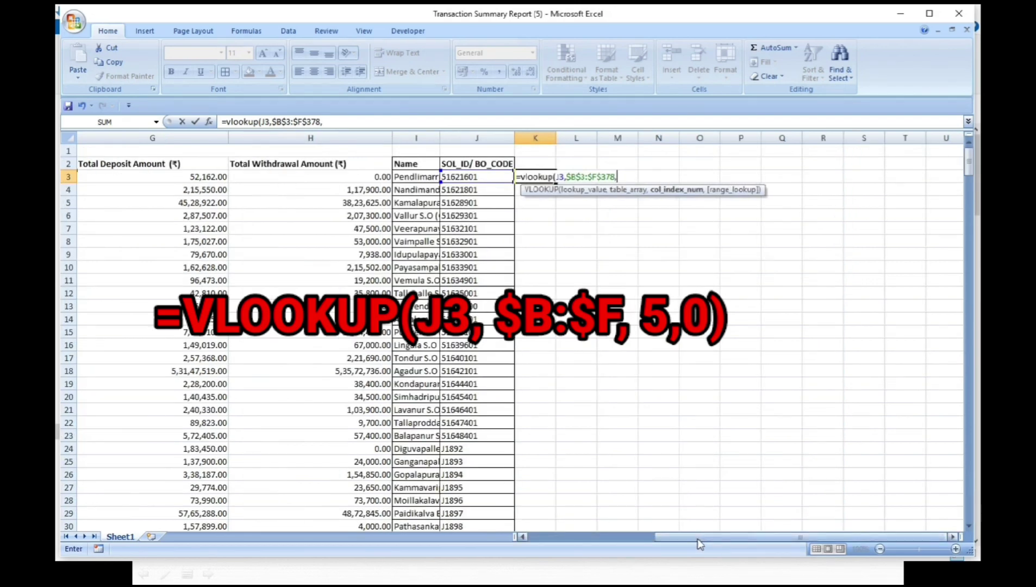
left_click_drag(712, 537, 587, 537)
scroll(571, 487, "left", 3)
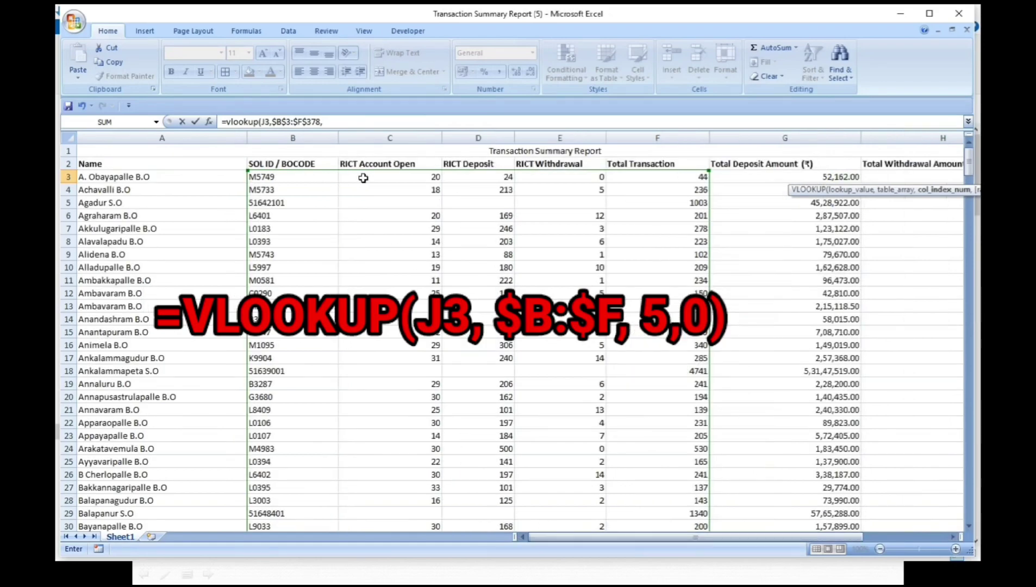
left_click_drag(696, 537, 773, 537)
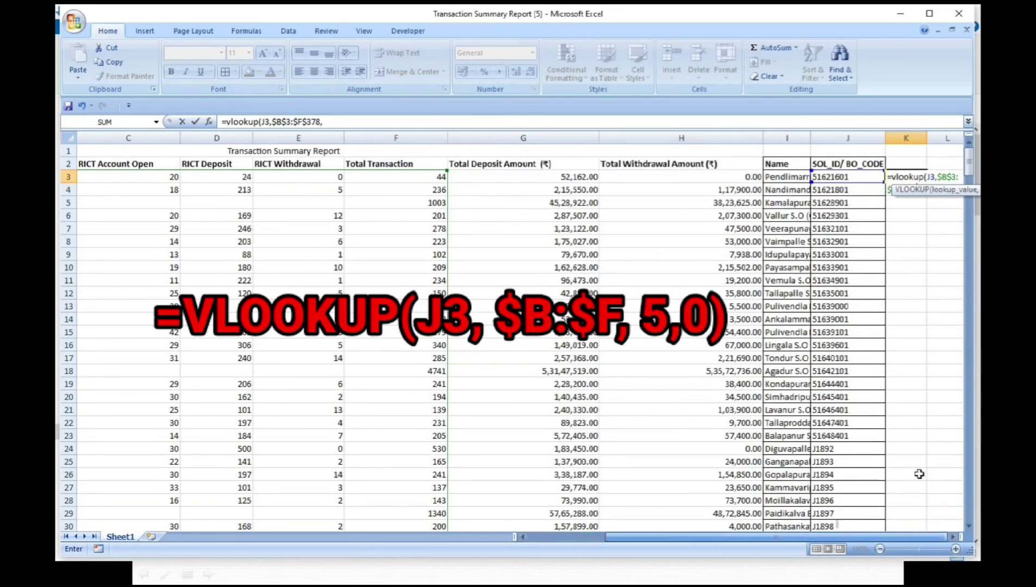
left_click(912, 203)
key("BackSpace")
key("BackSpace")
type("5,0")
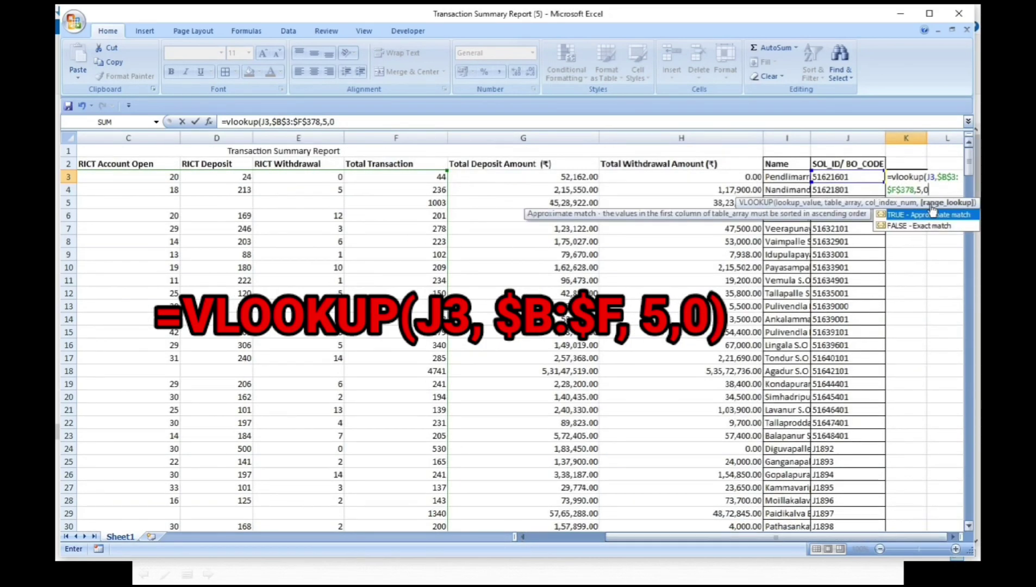
key("Return")
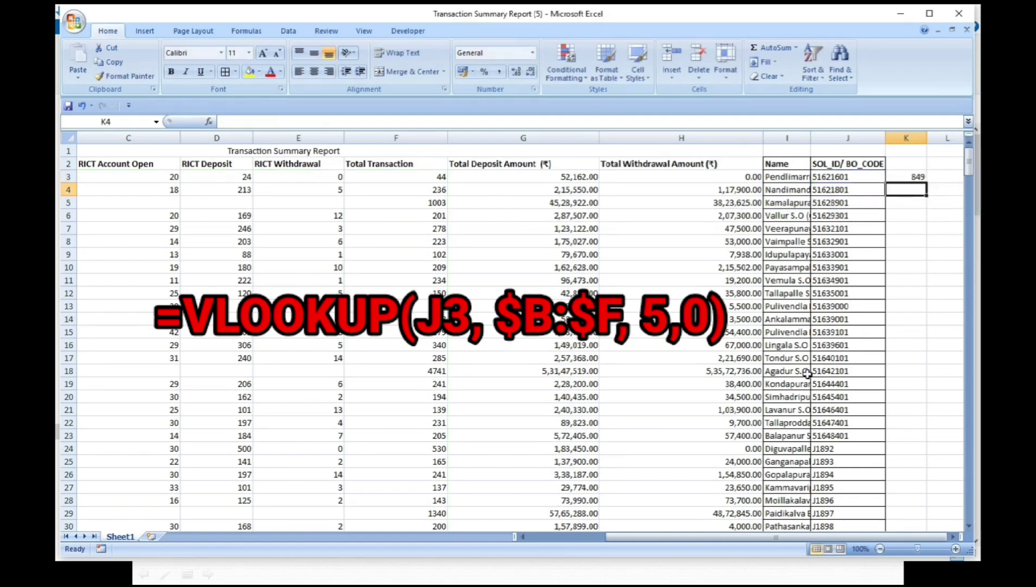
Step: Fill the lookup formula down column K and head it Total Transaction
mouse_move(916, 179)
left_mouse_down()
mouse_move(917, 521)
mouse_move(917, 190)
left_mouse_up()
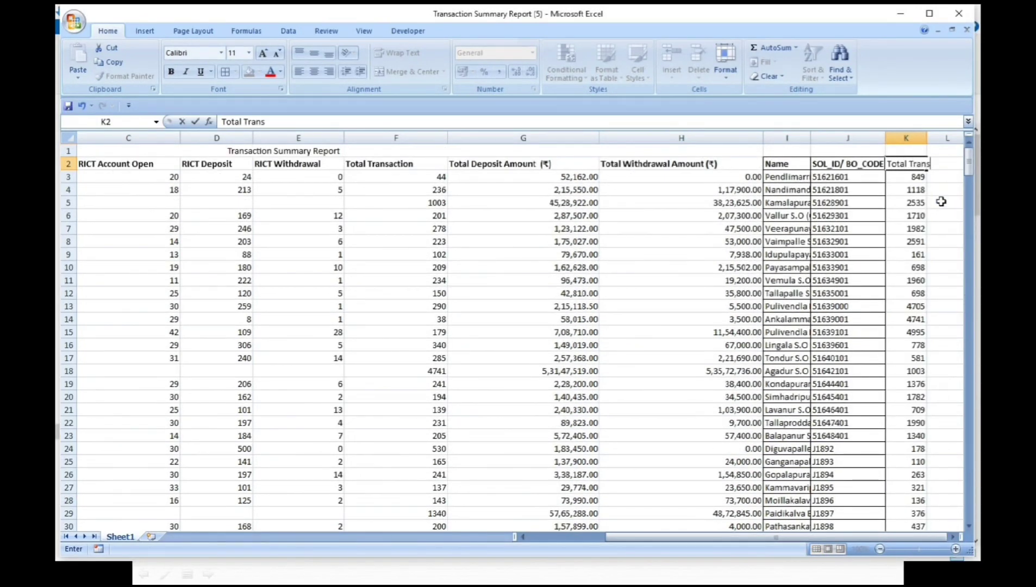
type("action")
key("Return")
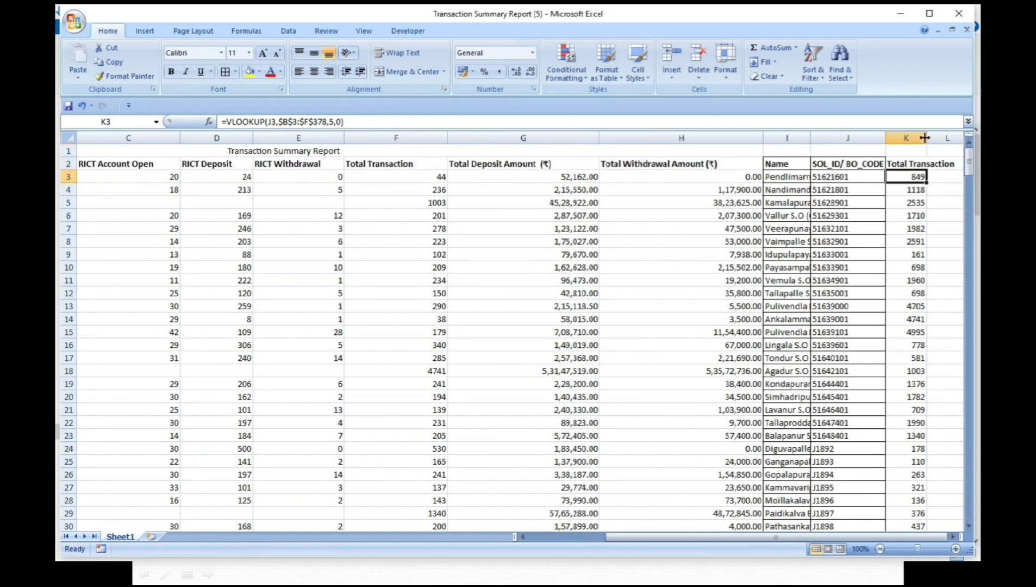
left_click(638, 465)
key("Right")
key("Right")
key("Right")
key("Right")
key("Right")
key("Right")
key("Right")
key("Right")
key("Right")
key("Left")
key("Left")
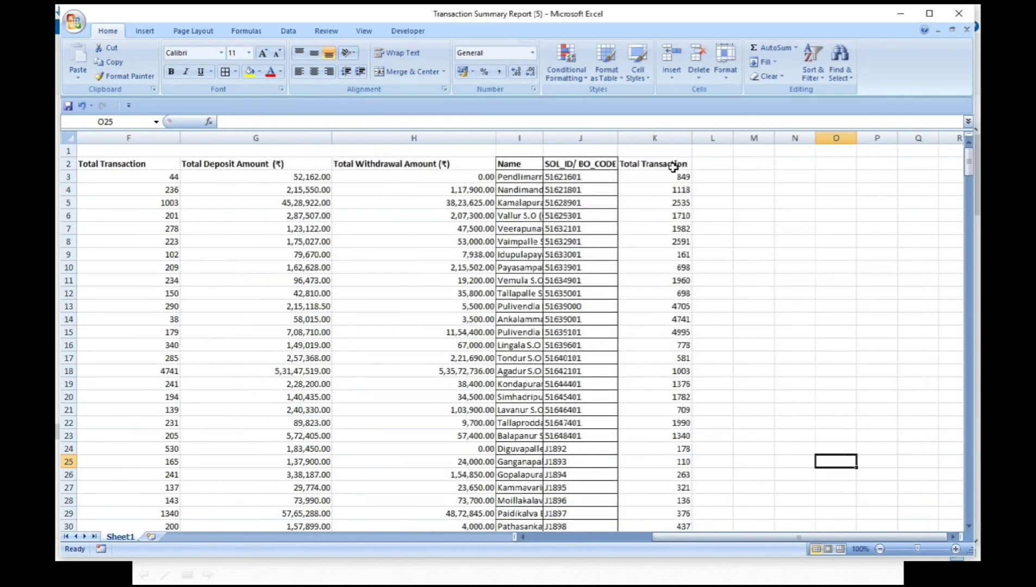
Step: Sum the looked-up values in K203 as 79269, labelled Total Transaction Dec_2024
left_click_drag(674, 164, 668, 286)
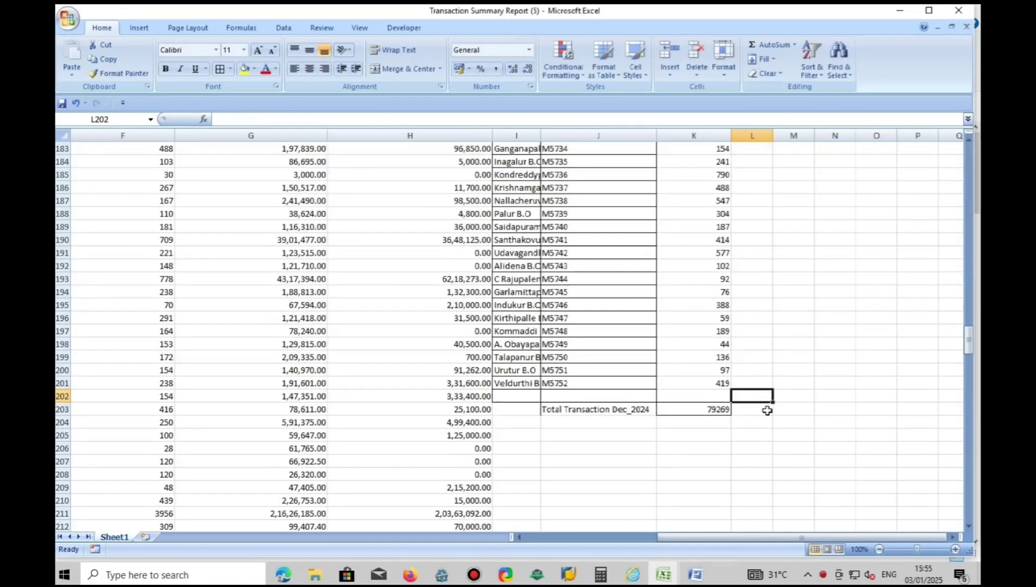
left_click(720, 414)
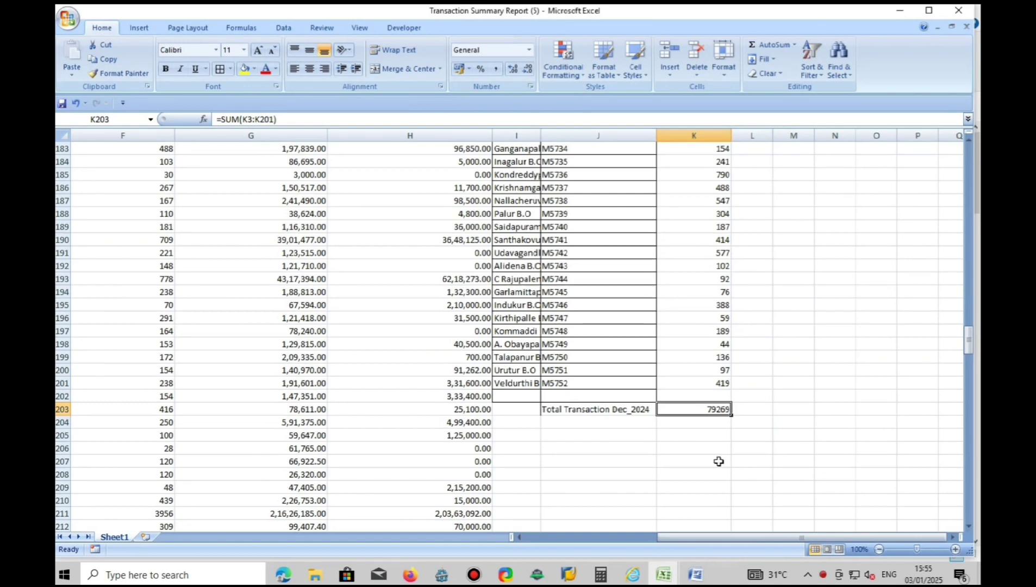
Step: Enter activity 1's quarterly counts 79269, 64622, 74042 and 63892 in D4:G4
key("ctrl+Tab")
type("79")
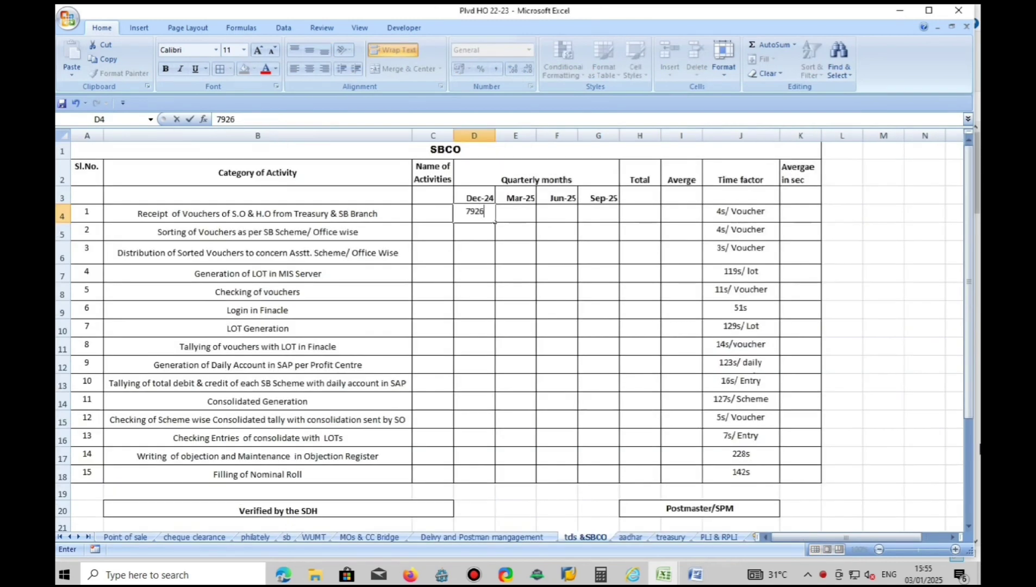
key("Tab")
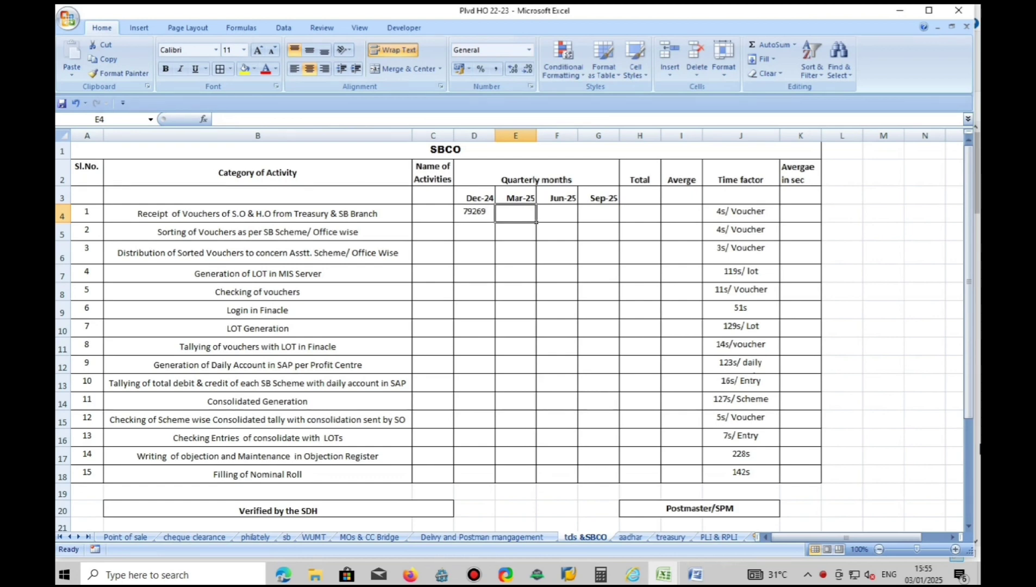
type("64622")
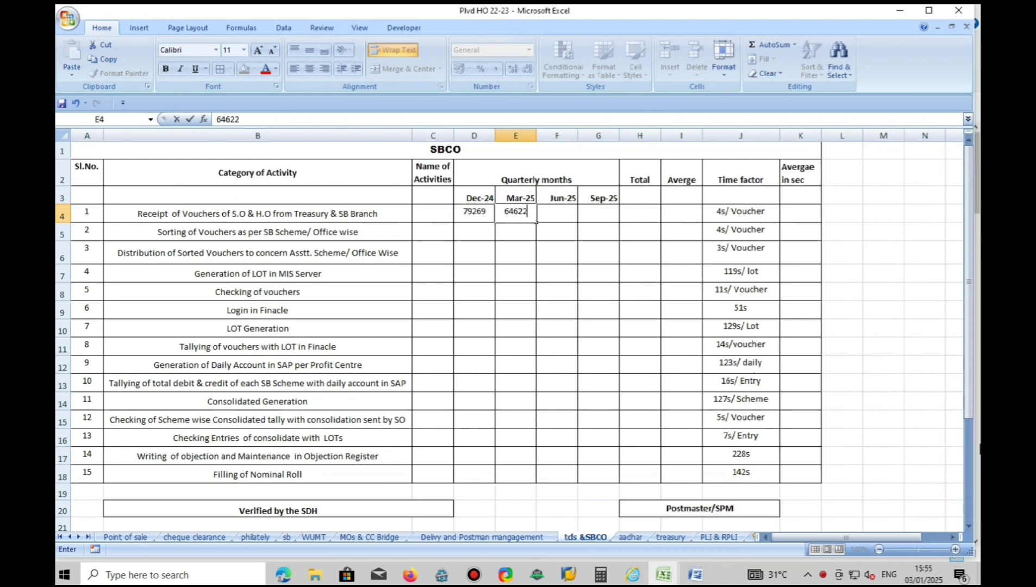
key("Tab")
type("740")
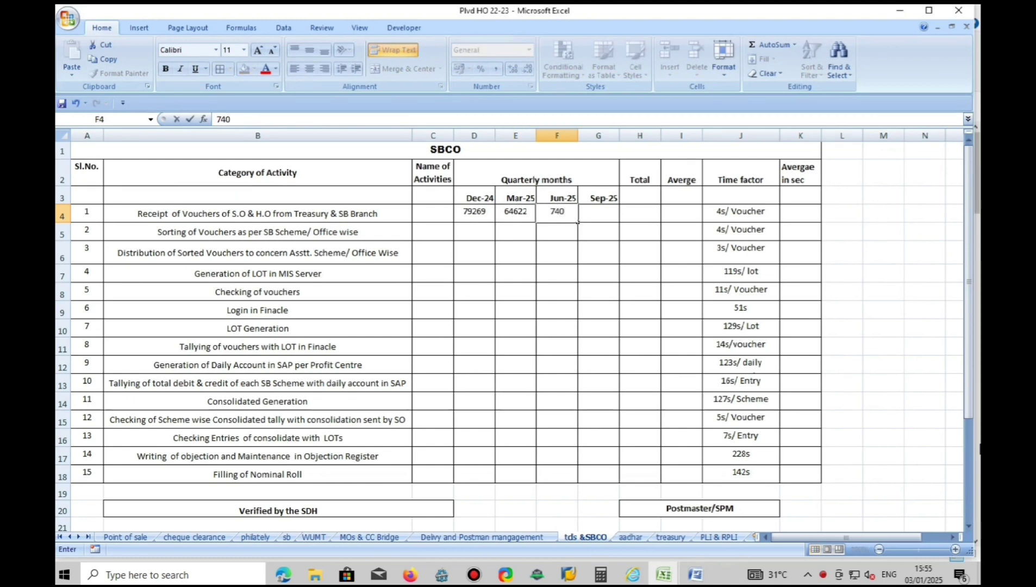
type("42")
key("Tab")
type("63")
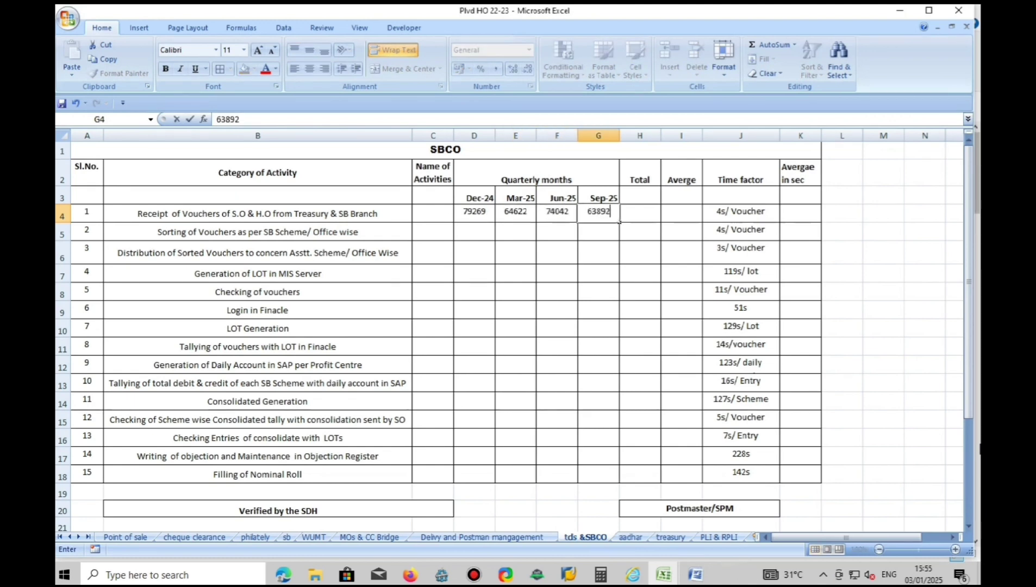
type("892")
key("Tab")
Step: AutoSum activity 1's total, then fill its counts down into activities 2 and 3
left_click_drag(490, 218, 657, 482)
left_click(768, 45)
left_click(586, 362)
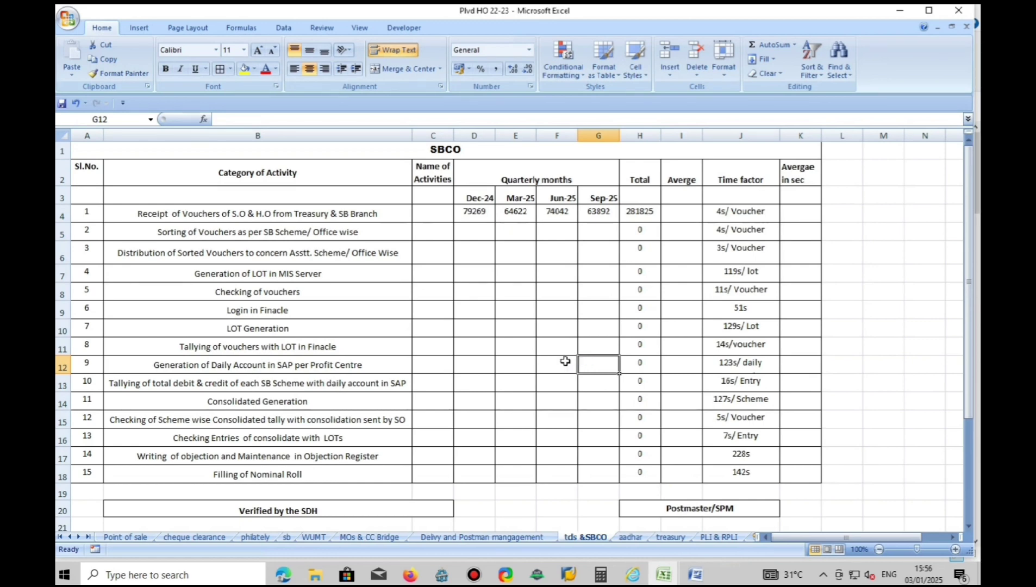
left_click_drag(473, 217, 583, 238)
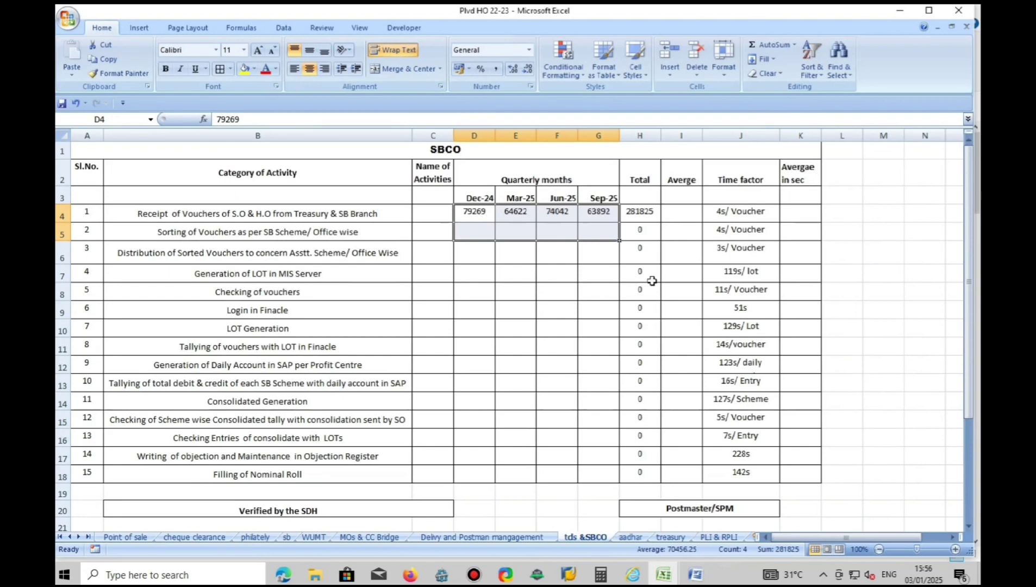
key("ctrl+d")
left_click(540, 267)
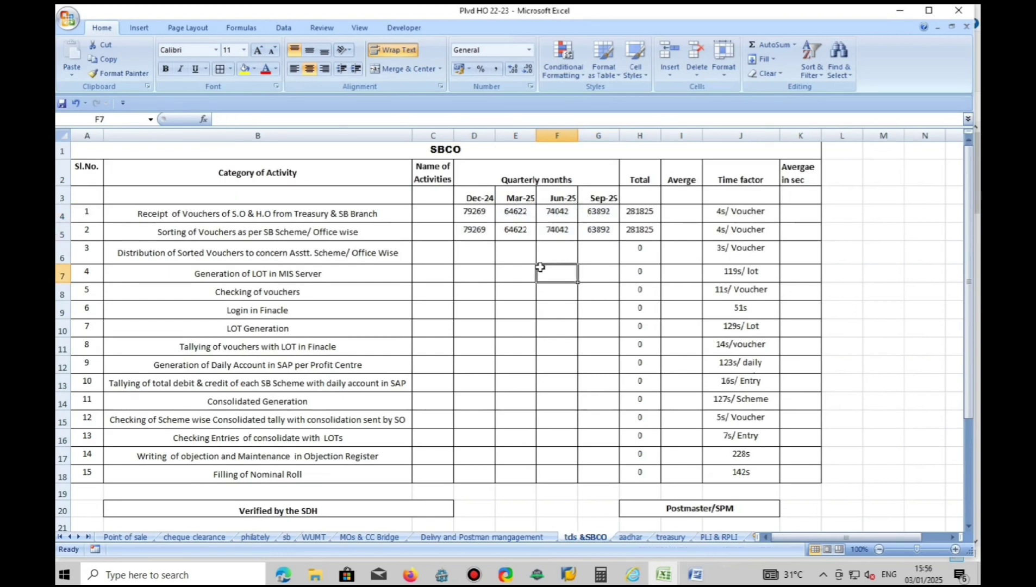
left_click_drag(478, 235, 585, 259)
key("ctrl+c")
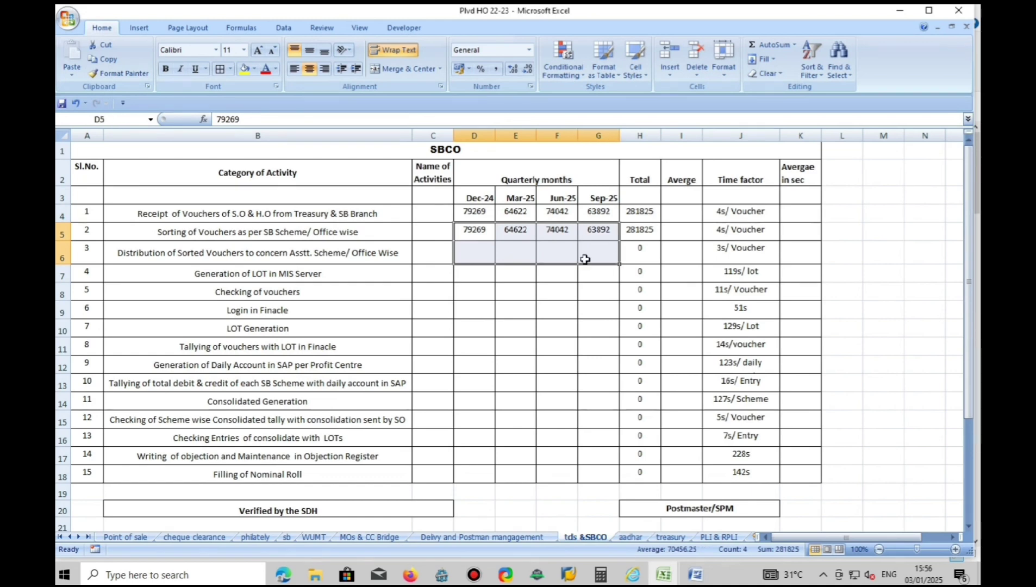
key("ctrl+d")
Step: Work out the count with a ×39 calculator step and enter 1014 for all four quarters of row 7
key("alt+Tab")
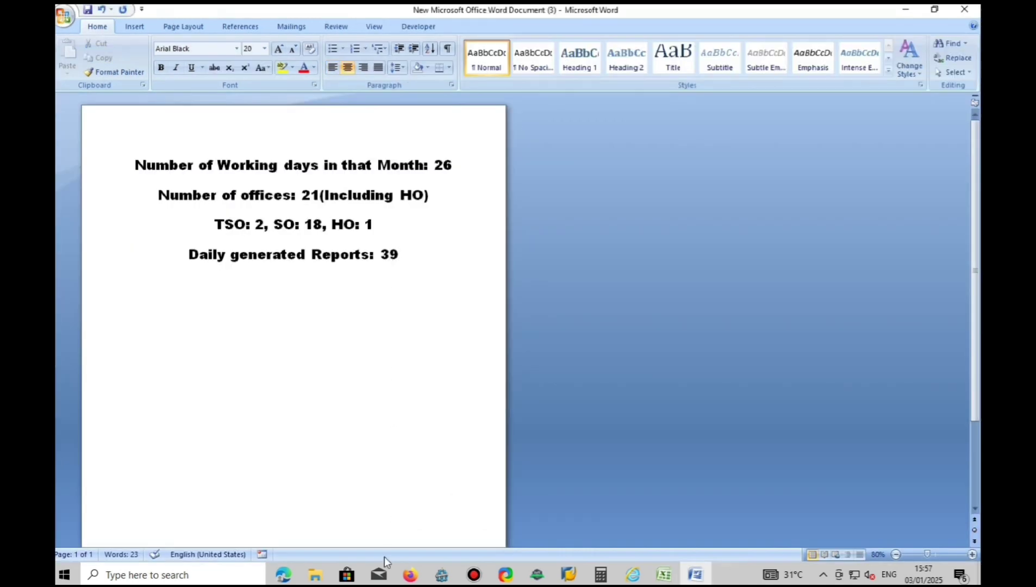
left_click(601, 575)
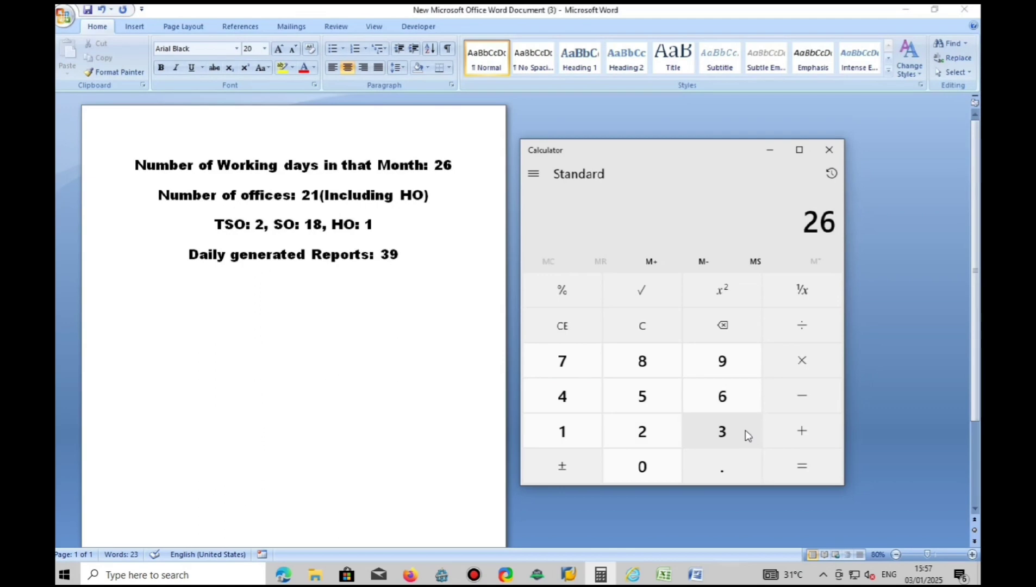
type("*39=")
key("alt+Tab")
type("1014")
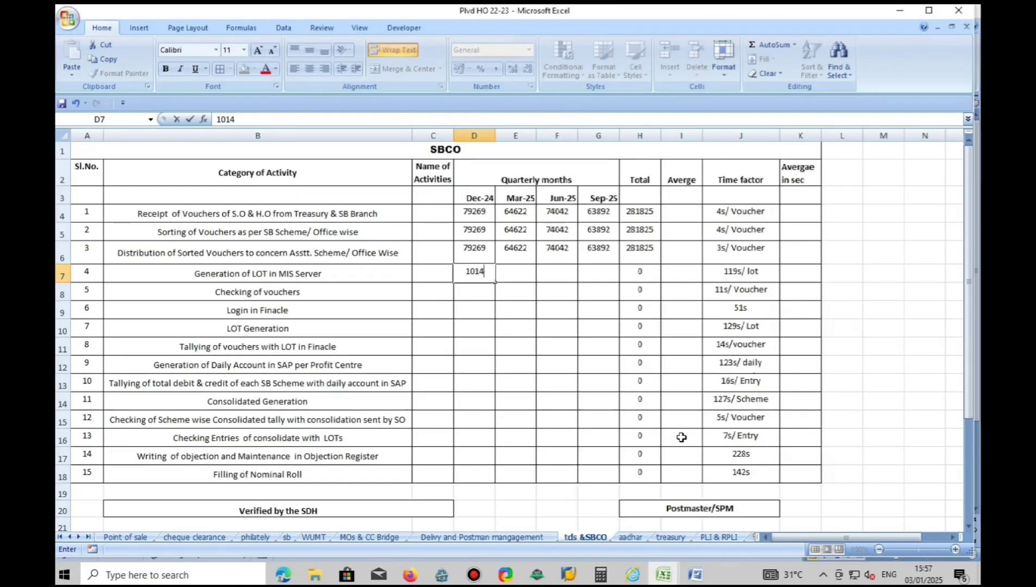
key("Tab")
type("1014")
key("Tab")
type("1014")
key("Tab")
type("1")
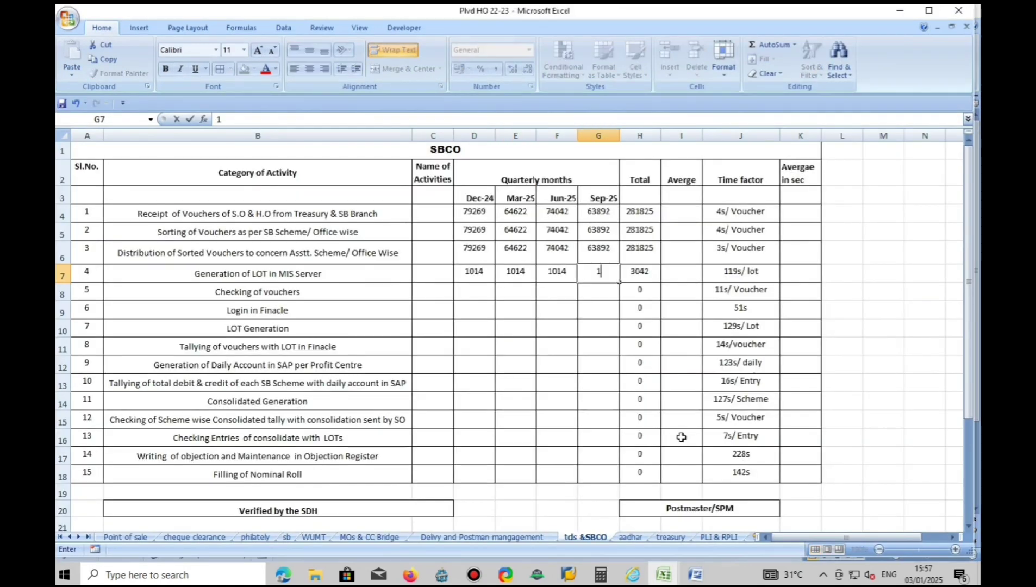
key("Return")
Step: Paste the voucher counts into the Checking of vouchers row
left_click(474, 294)
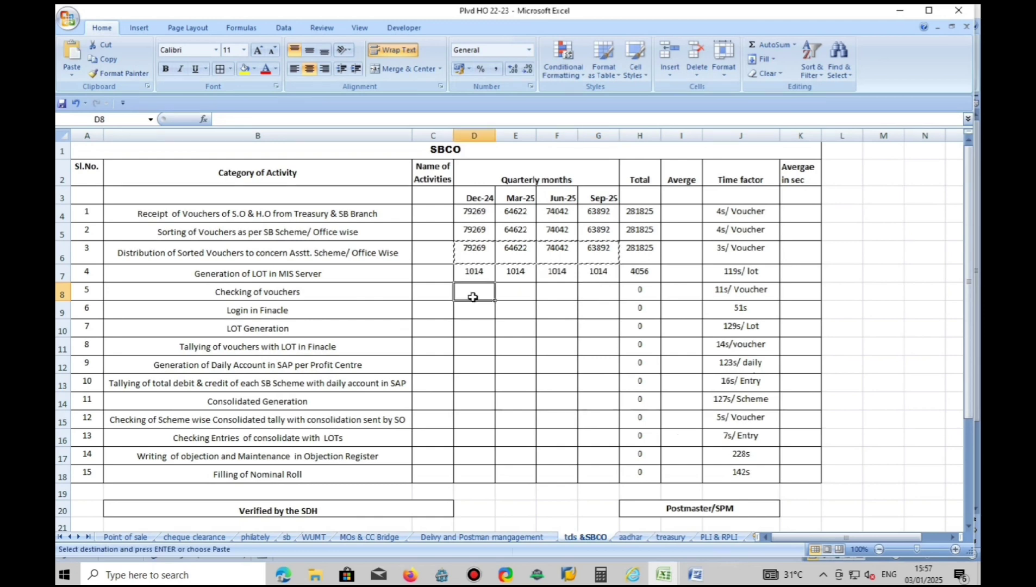
key("ctrl+v")
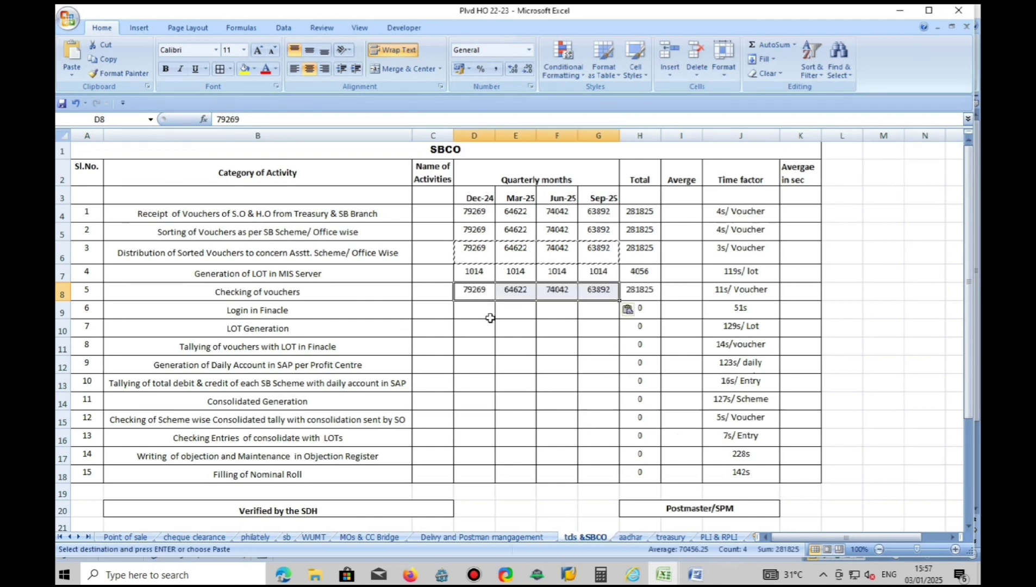
left_click(511, 342)
Step: Note the login calculation in Word: '2SBCO PA working', =2*26 and =52+52=104
key("alt+Tab")
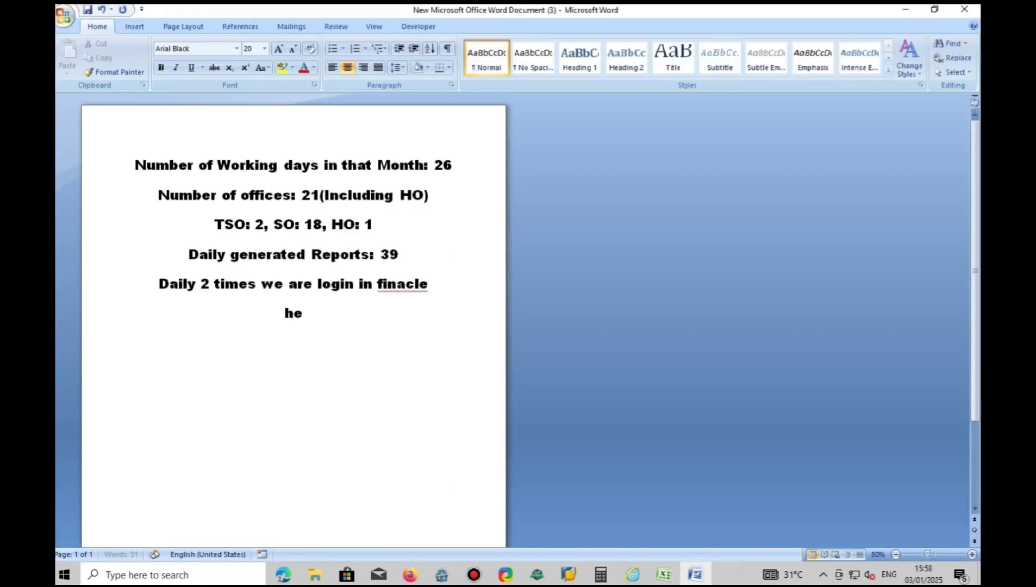
type("2SBCO PA working")
key("Return")
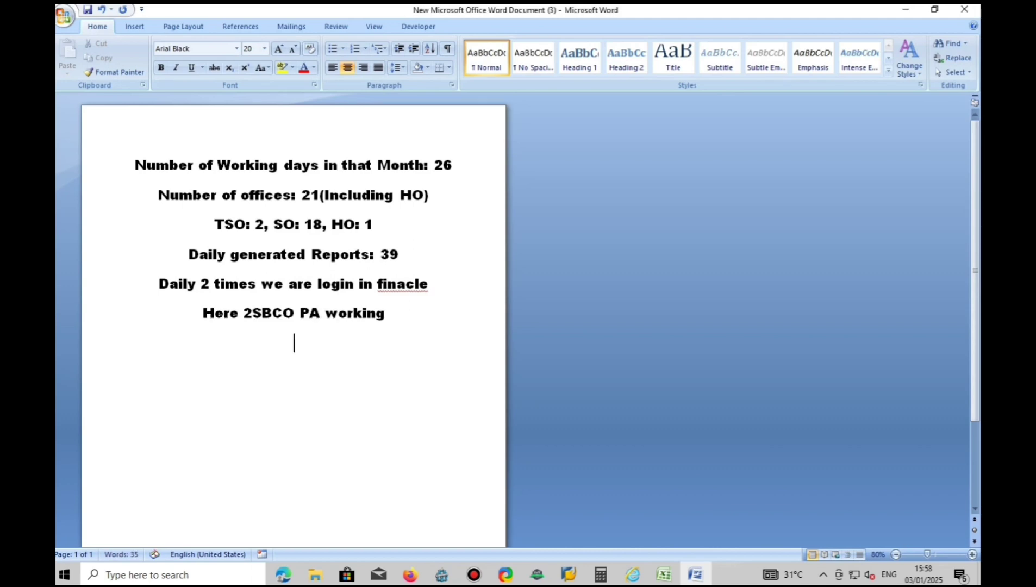
type("=2*26")
key("Return")
type("=52+52=104")
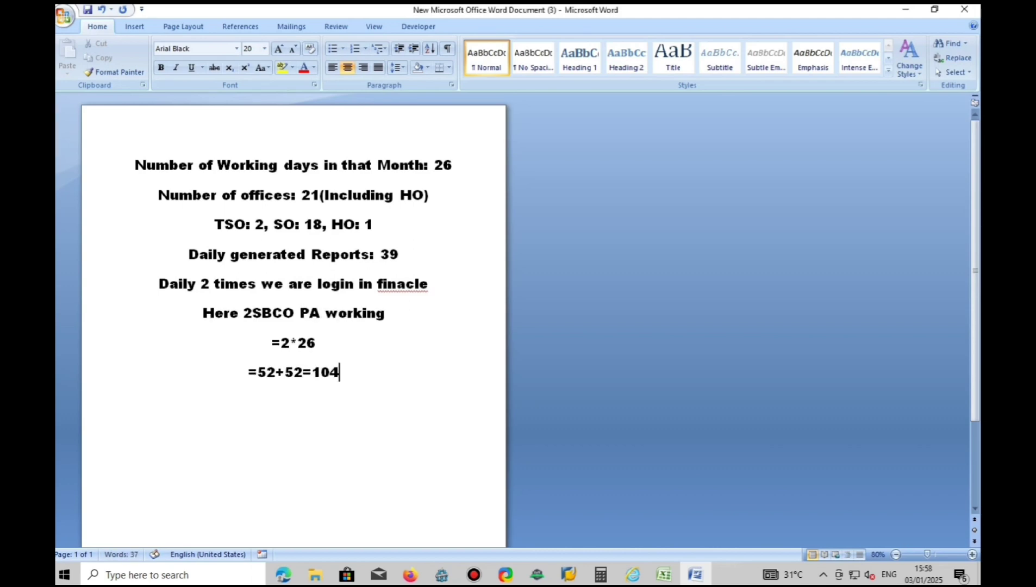
Step: Enter 104 as the Finacle login count for all four quarters of row 9
key("alt+Tab")
type("104")
key("Tab")
type("1")
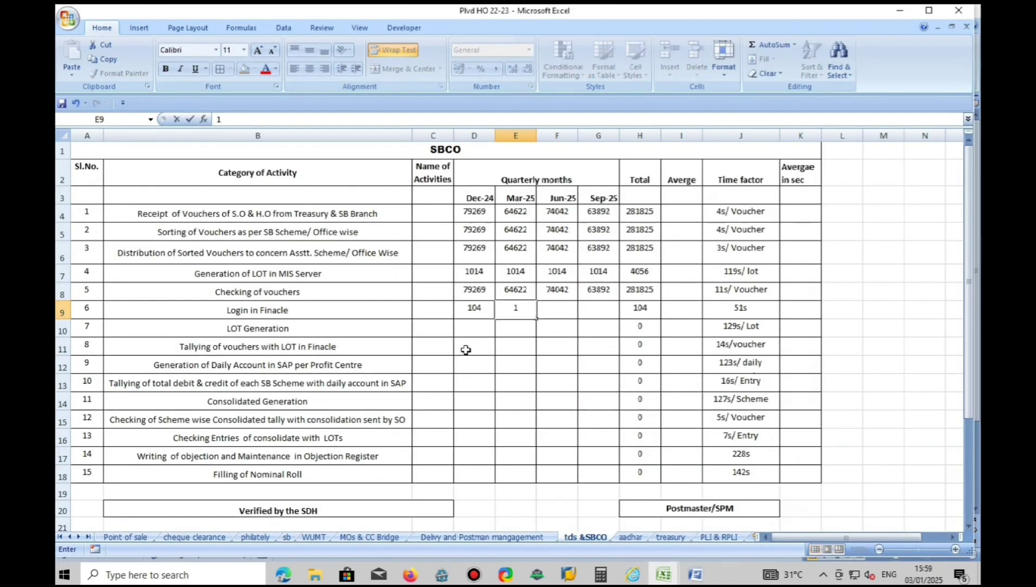
type("04")
key("Tab")
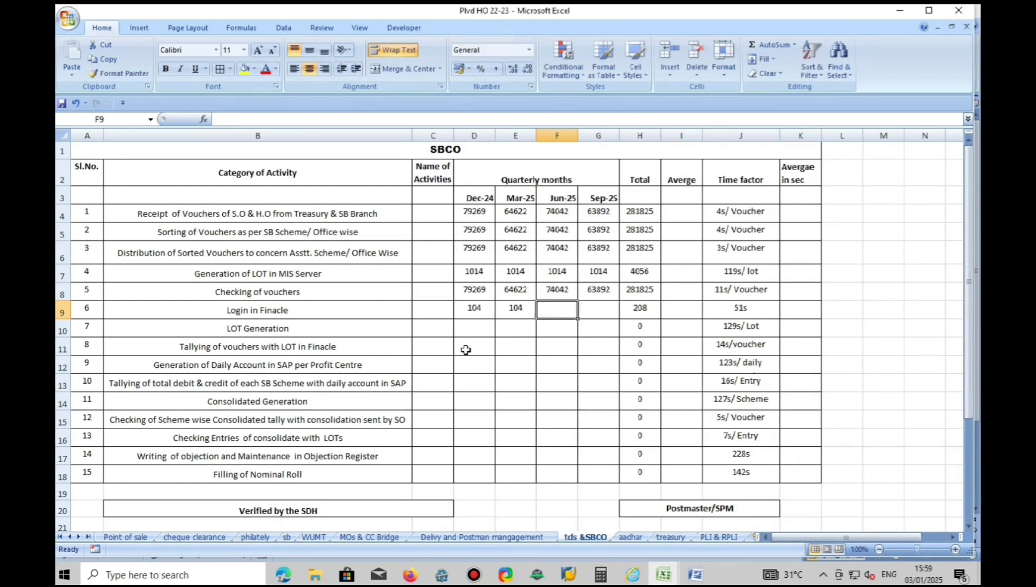
type("104")
key("Tab")
type("104")
key("Tab")
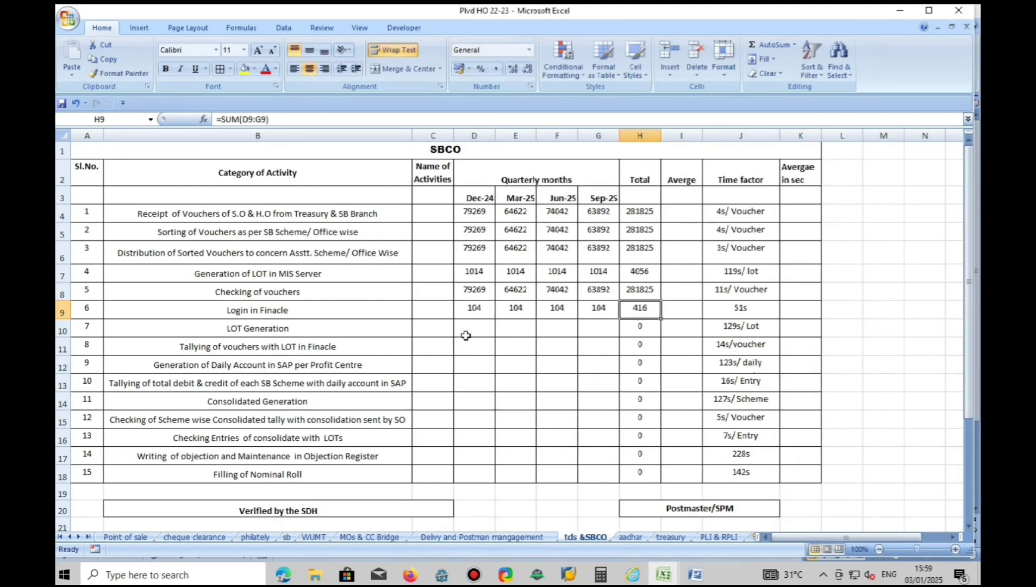
Step: Paste the 1014 counts into LOT Generation and copy row 8's voucher counts into the Tallying row
left_click(466, 336)
key("ctrl+v")
left_click_drag(474, 290, 598, 289)
key("ctrl+c")
left_click(475, 347)
key("ctrl+v")
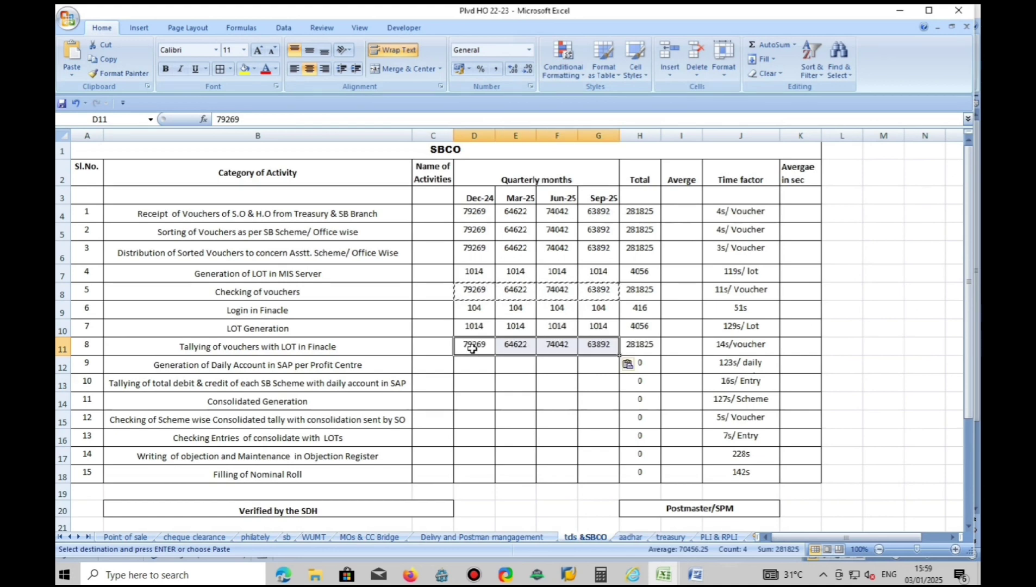
Step: Enter 0 for all four quarters of row 12, SAP daily account
left_click_drag(475, 365, 592, 383)
type("0")
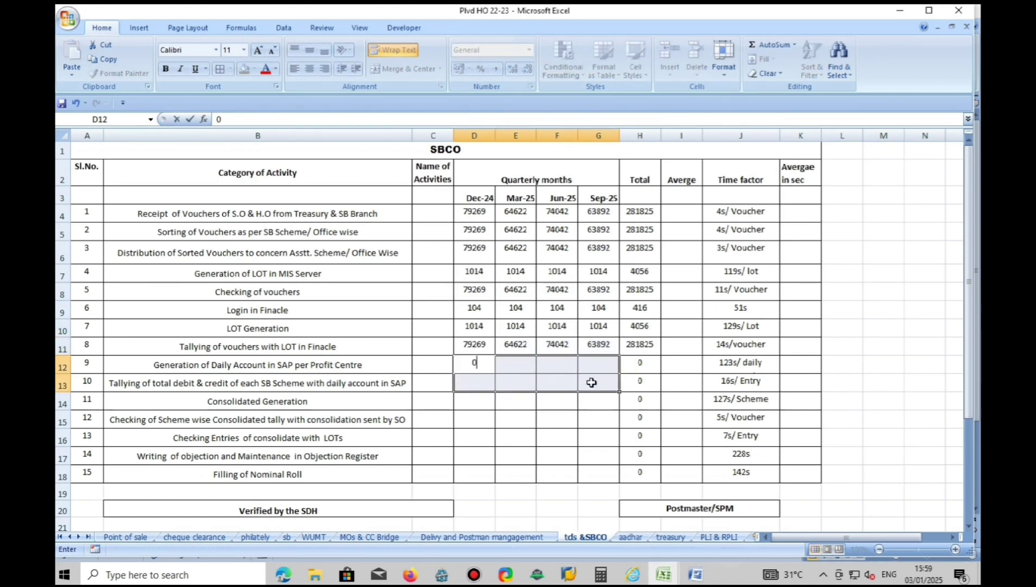
key("Right")
type("0")
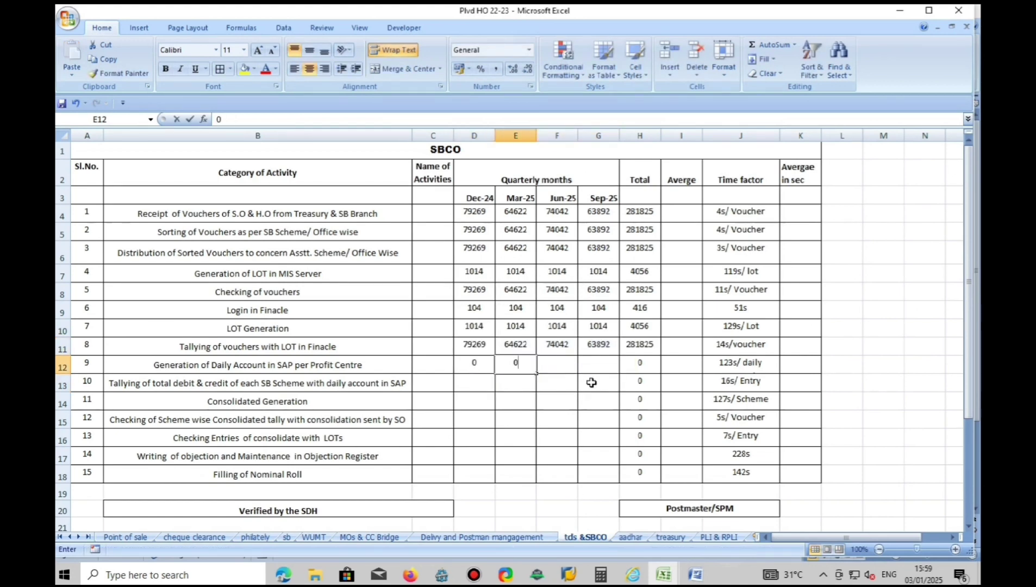
key("Right")
type("0")
key("Right")
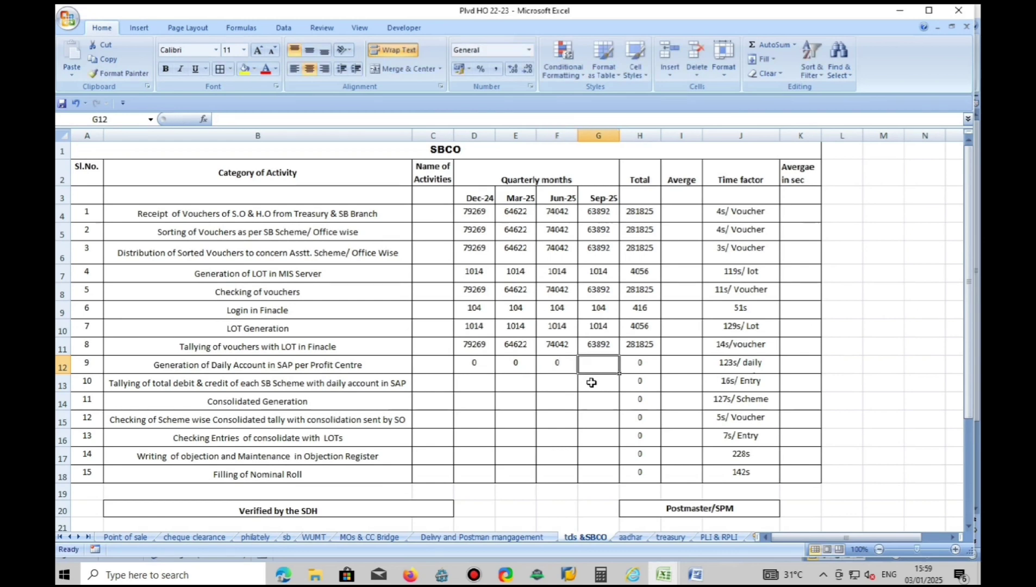
type("0")
left_click(592, 383)
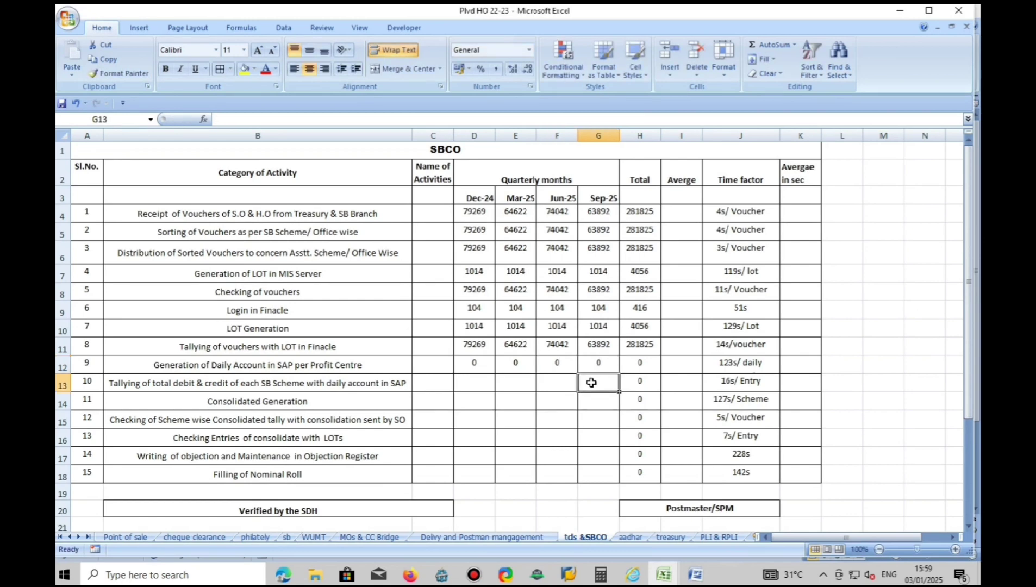
Step: Enter 0 for all four quarters of row 13
key("Left")
key("Left")
key("Left")
type("0")
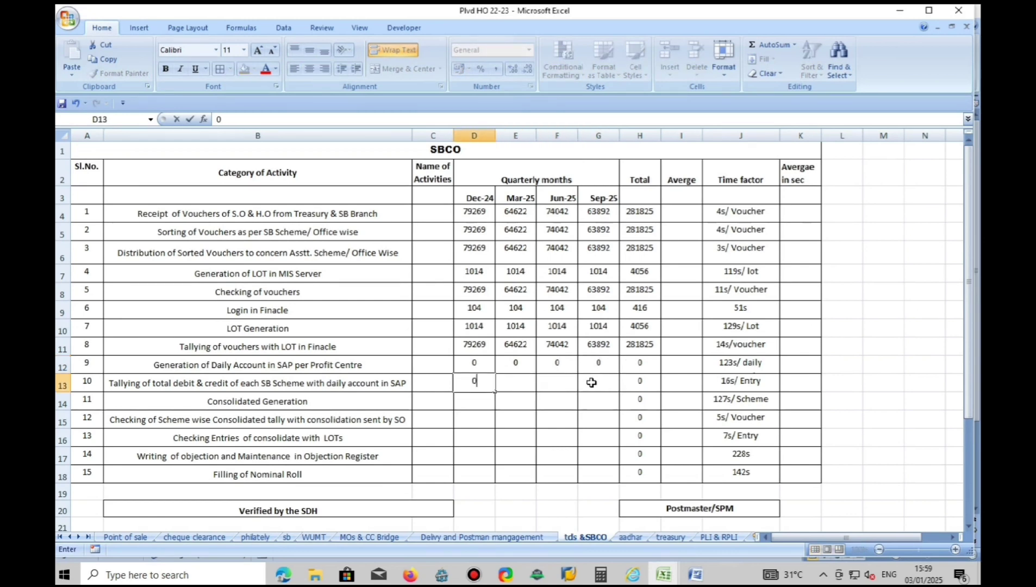
key("Right")
type("0")
key("Right")
type("0")
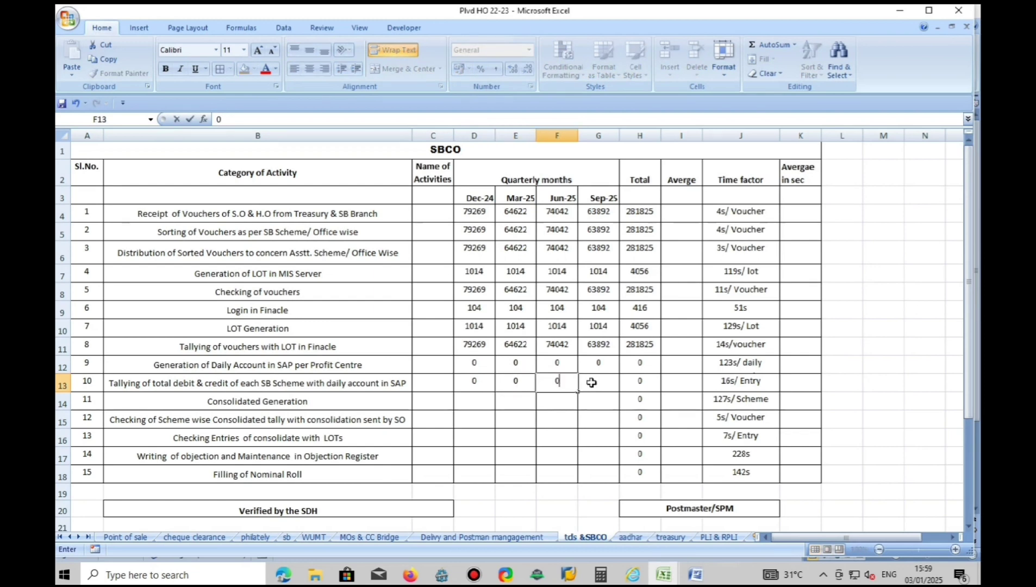
key("Right")
type("0")
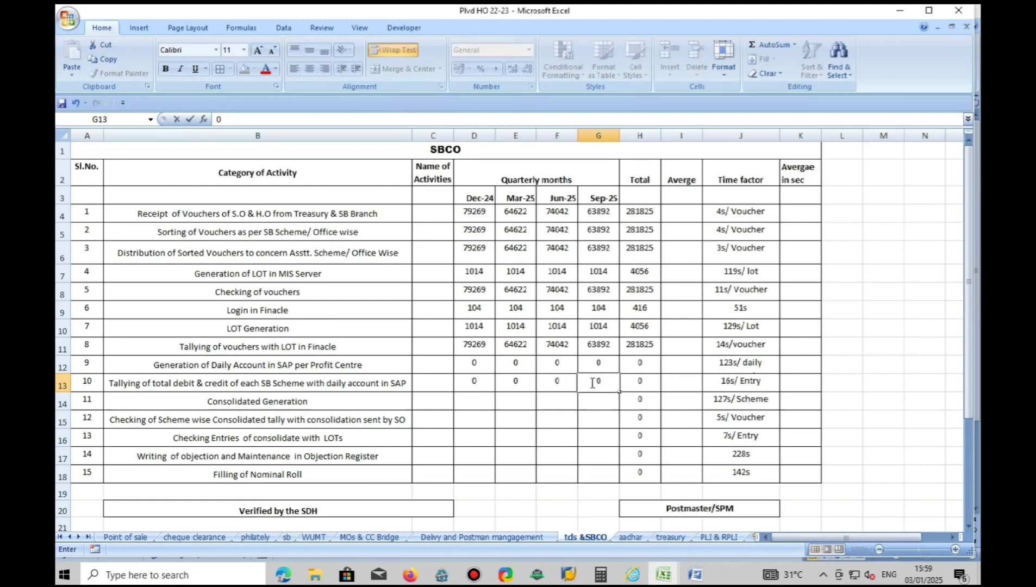
key("ctrl+v")
Step: Paste the 1014 counts into rows 14–16 and enter objection counts 114 and 119
left_click_drag(474, 401, 581, 443)
key("ctrl+v")
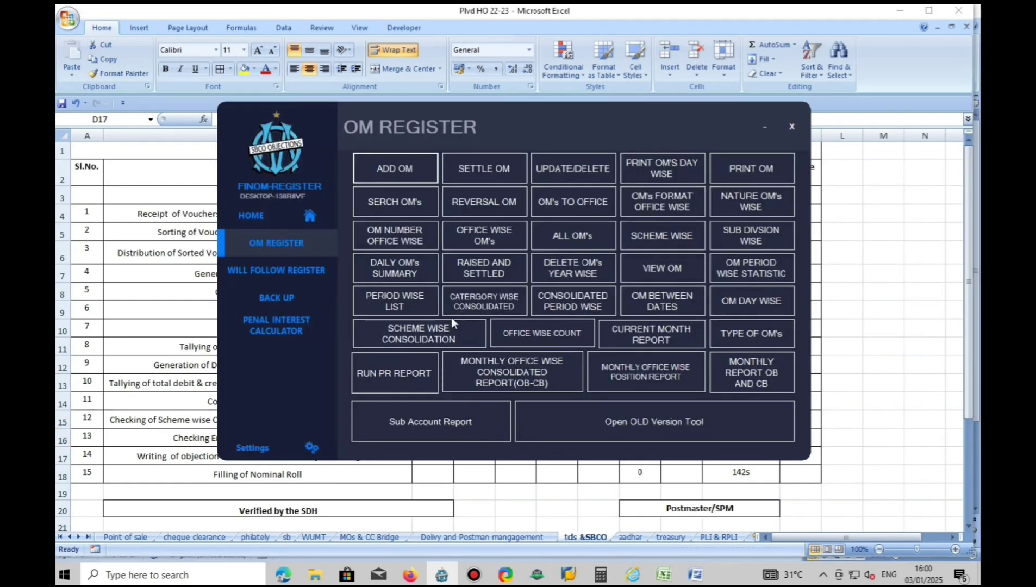
left_click(467, 332)
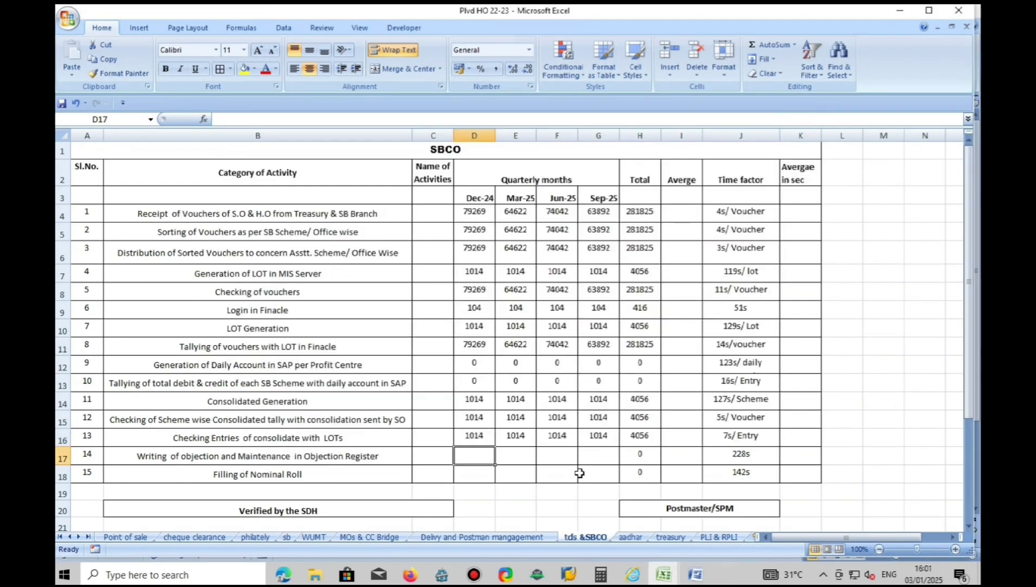
type("114")
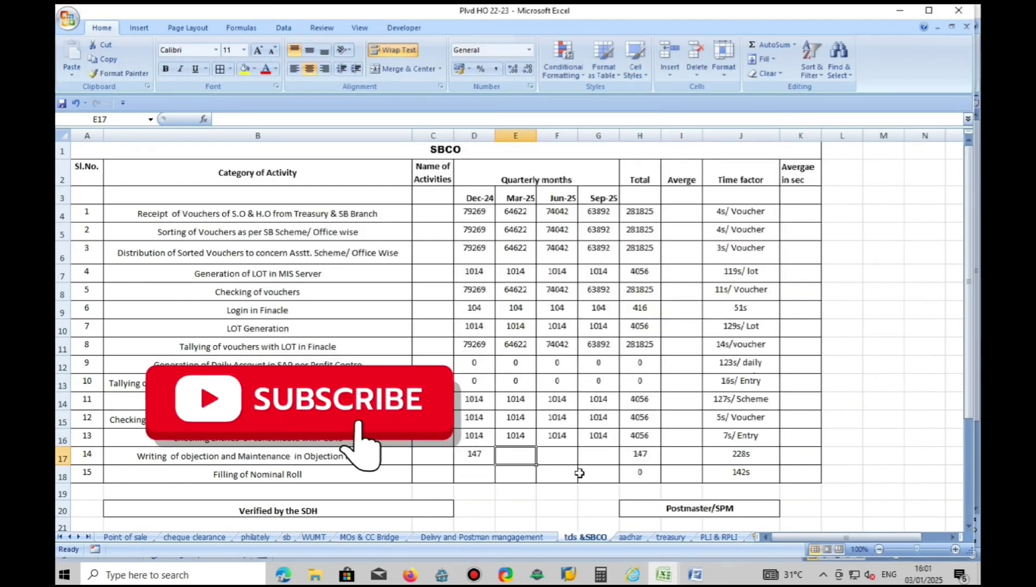
key("Tab")
type("11")
type("9")
key("Tab")
key("Tab")
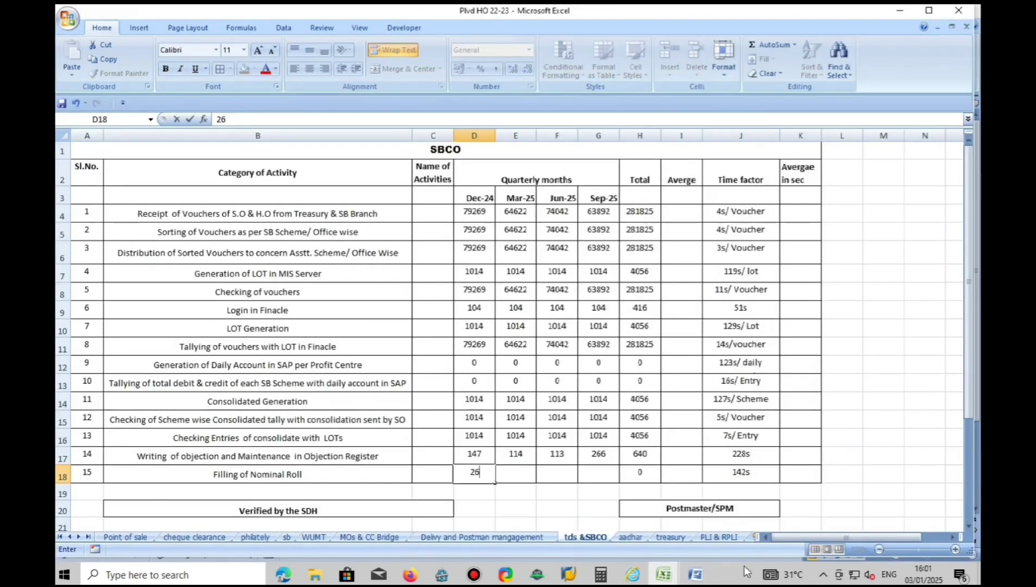
Step: Enter 26 as the nominal roll count for each quarter
key("Tab")
type("26")
key("Tab")
type("26")
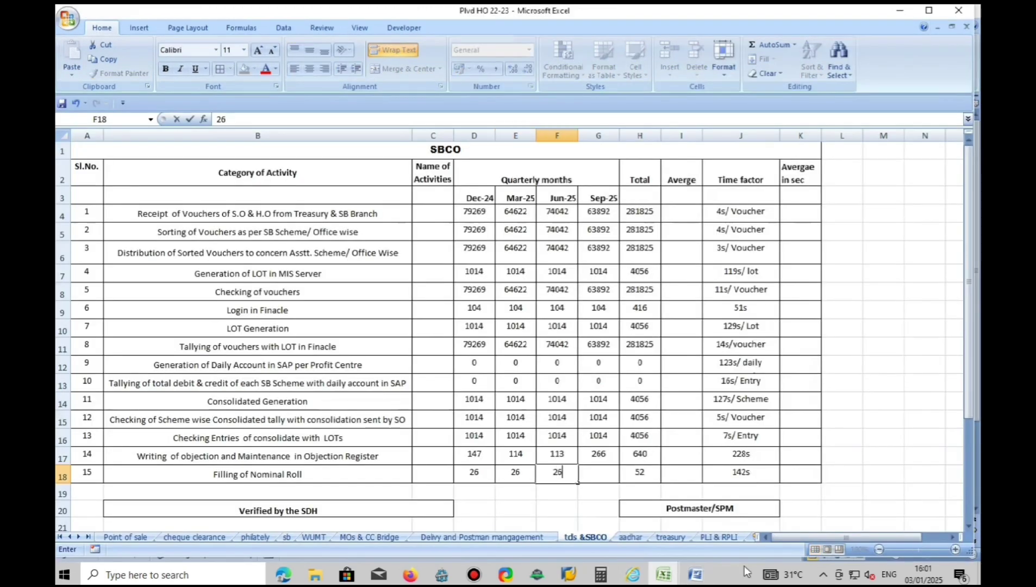
key("Tab")
type("26")
key("Tab")
Step: Enter =H4/100 in I4 and fill the average formula down to I18
left_click(681, 215)
type("=H4")
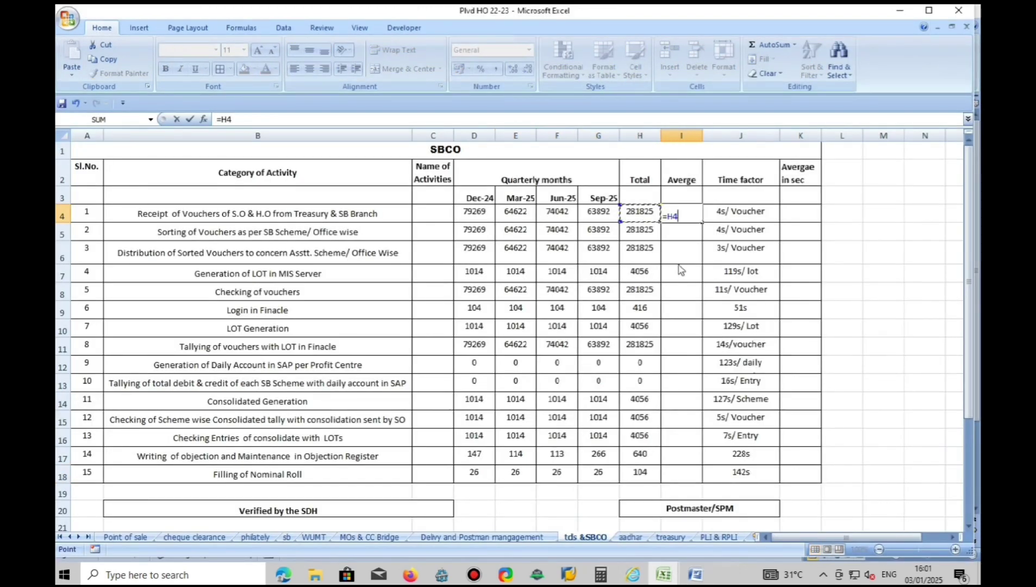
type("/100")
key("ctrl+Return")
key("shift+Down")
key("shift+Down")
key("shift+Down")
key("shift+Down")
key("shift+Down")
key("shift+Down")
key("shift+Down")
key("shift+Down")
key("shift+Down")
key("shift+Down")
key("shift+Down")
key("shift+Down")
key("shift+Down")
key("shift+Down")
key("shift+Down")
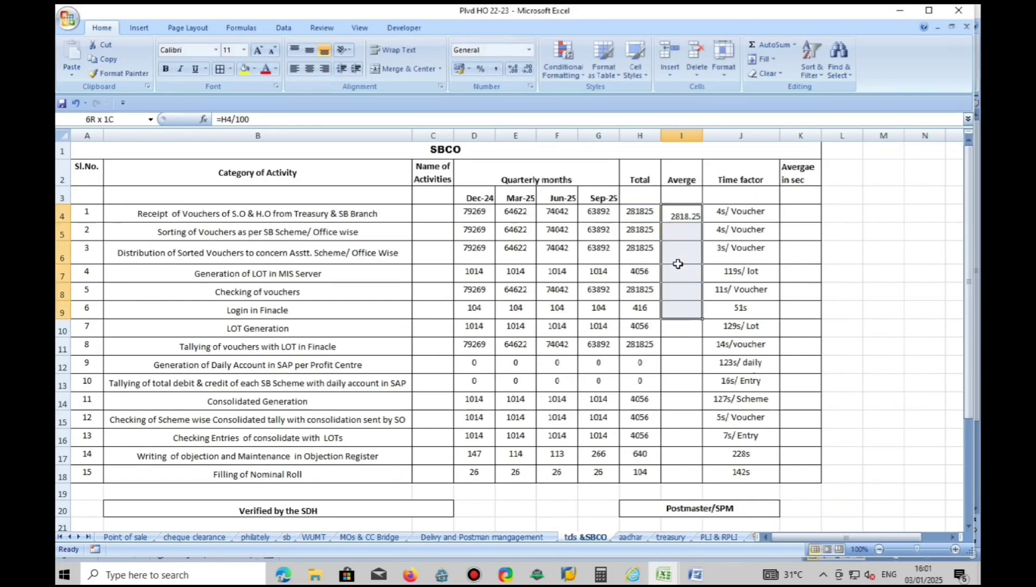
key("shift+Up")
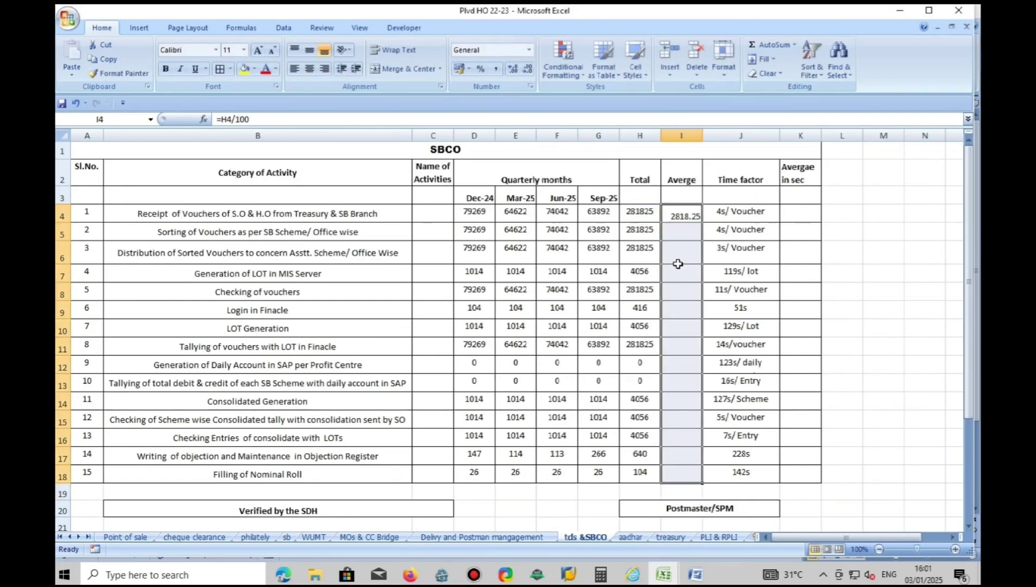
key("ctrl+d")
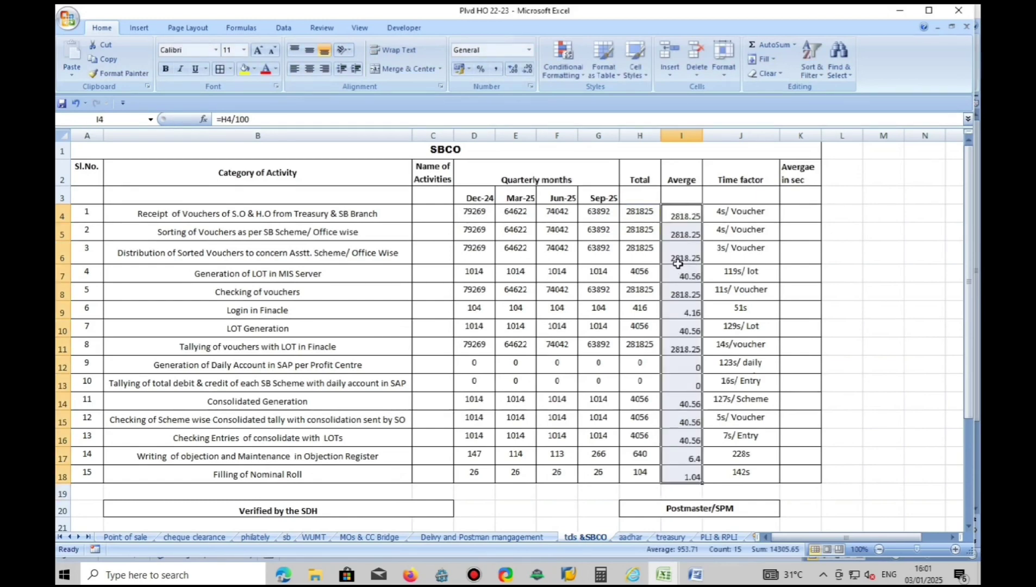
Step: Enter seconds formulas in K4:K10, multiplying averages by 4, 4, 3, 119, 11, 51 and 129
left_click(783, 213)
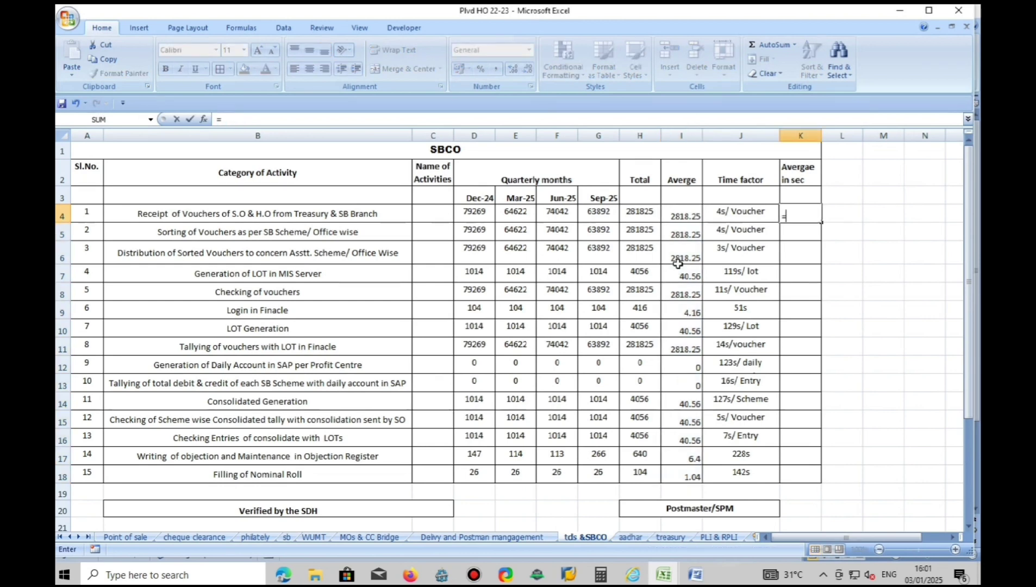
type("=I4*4")
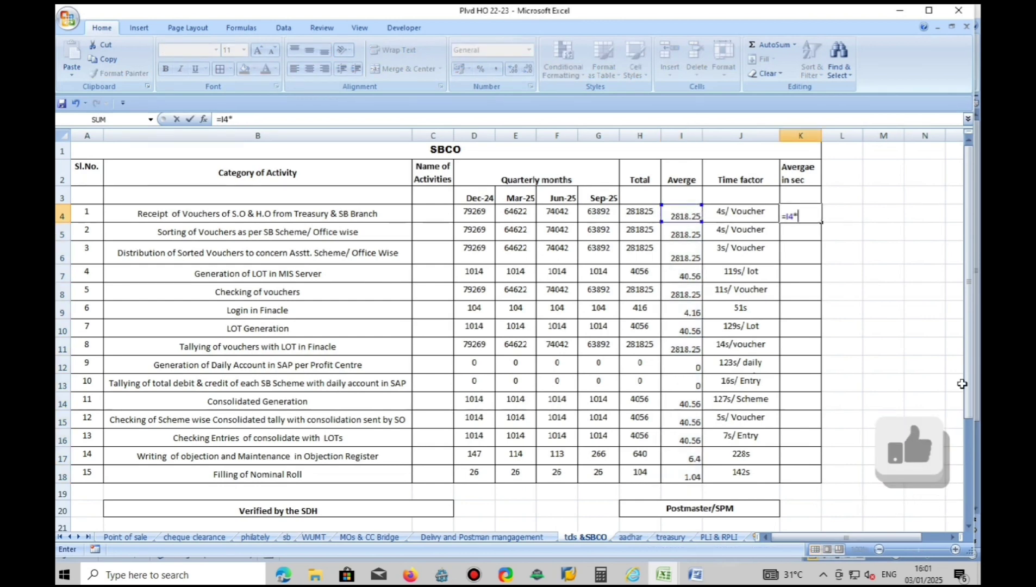
key("ctrl+Return")
key("Return")
type("=I5*4")
key("Return")
type("=I6*3")
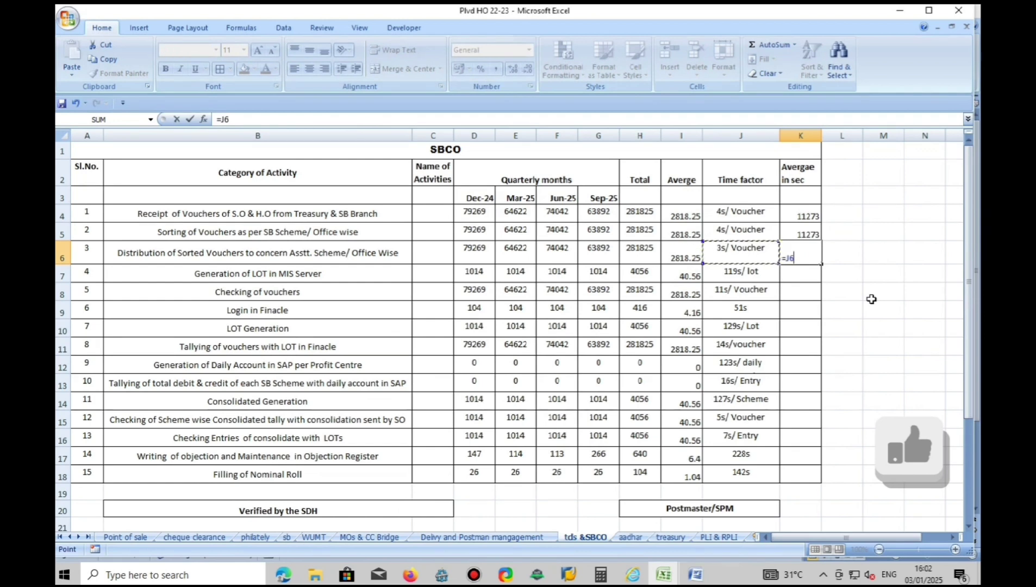
key("Return")
type("=I7*119")
key("Return")
type("=I8*11")
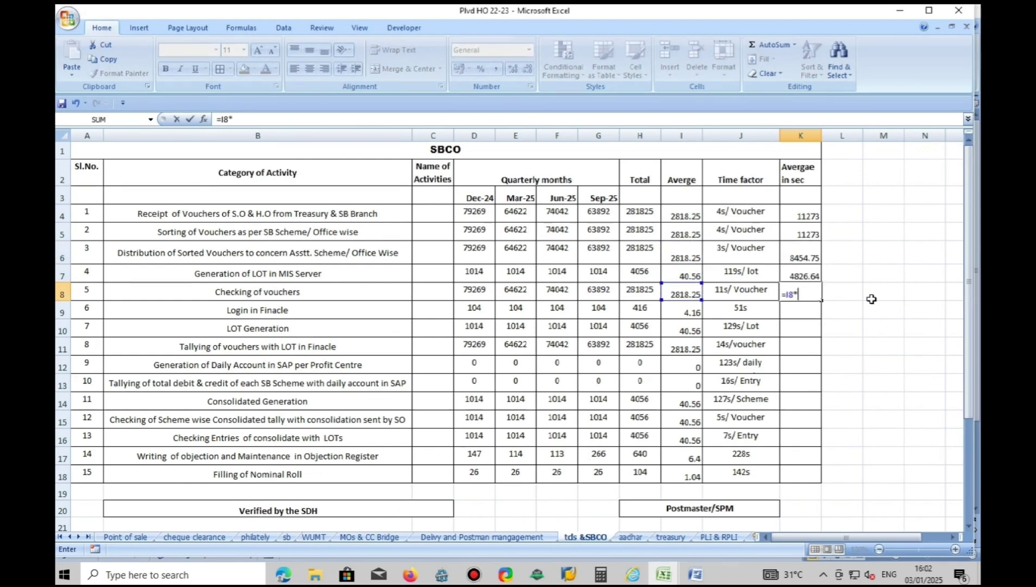
key("Return")
type("=I9*51")
key("Return")
type("=I10*129")
Step: Enter seconds formulas in K11:K18, multiplying averages by 14, 123, 16, 127, 5, 7, 228 and 142
key("Return")
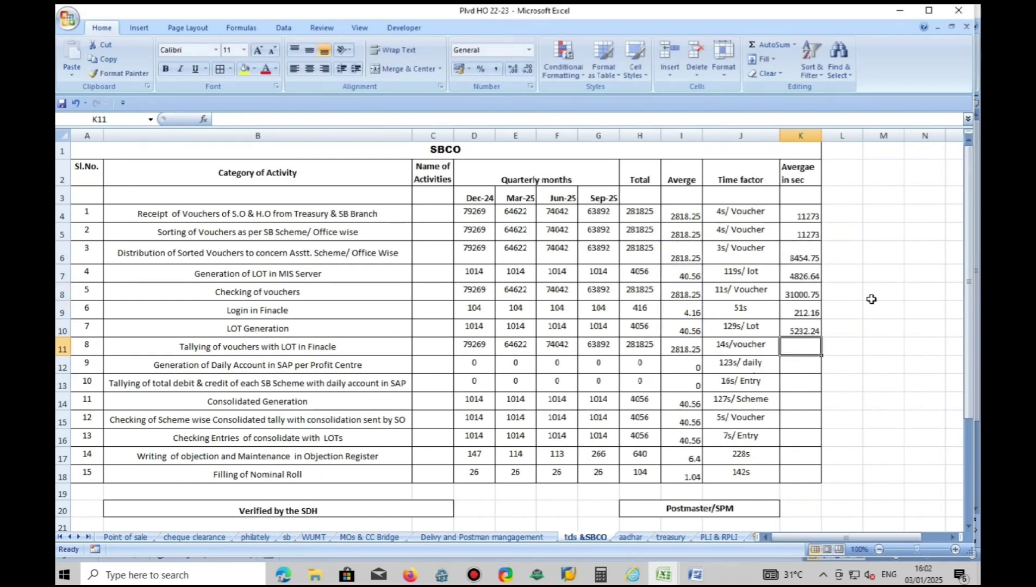
type("=I11*14")
key("Return")
type("=I12*123")
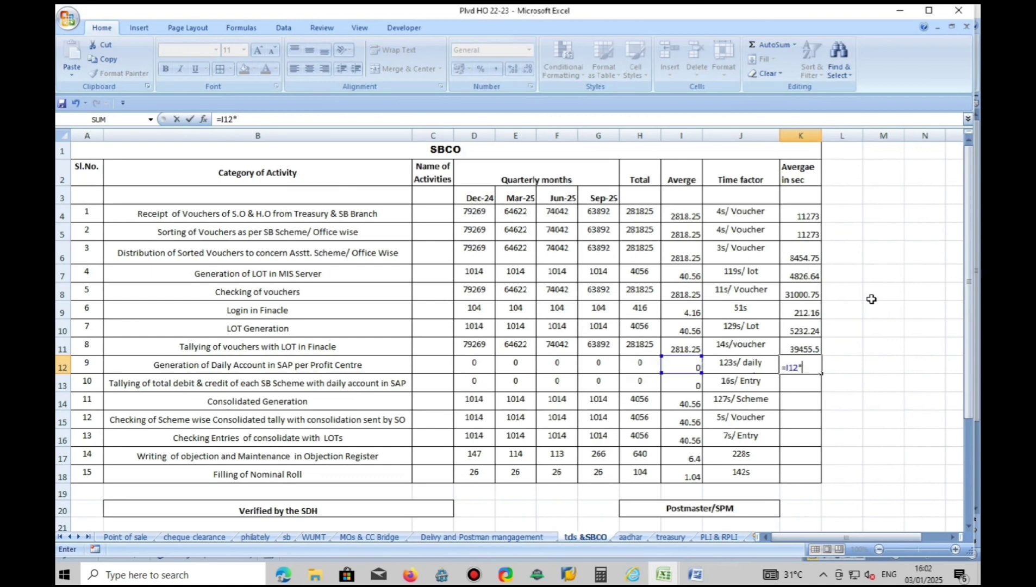
key("Return")
type("=I13*16")
key("Return")
type("=I14*127")
key("Return")
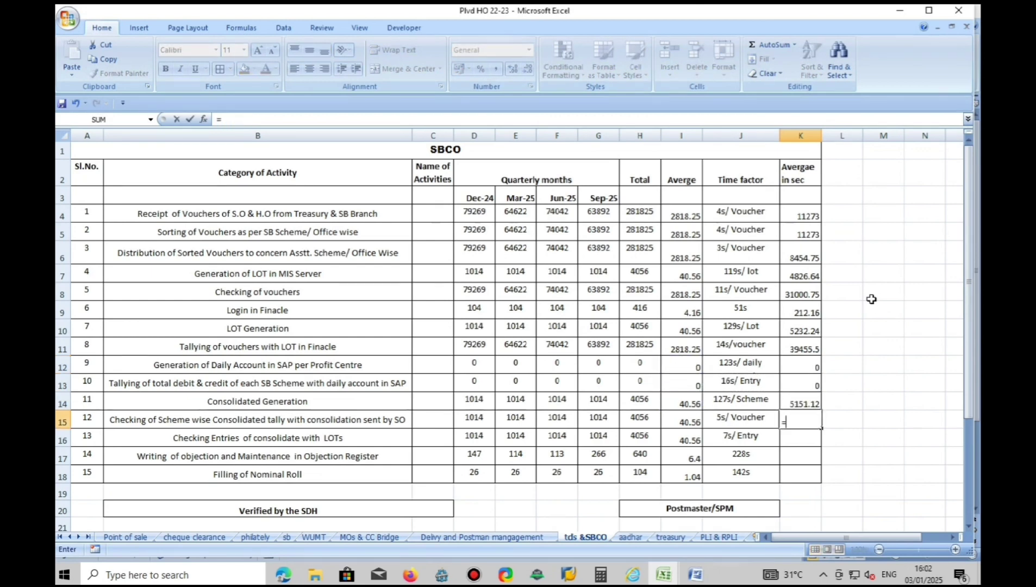
type("=I15*5")
key("Return")
type("=I16*7")
key("Return")
type("=I17*228")
key("Return")
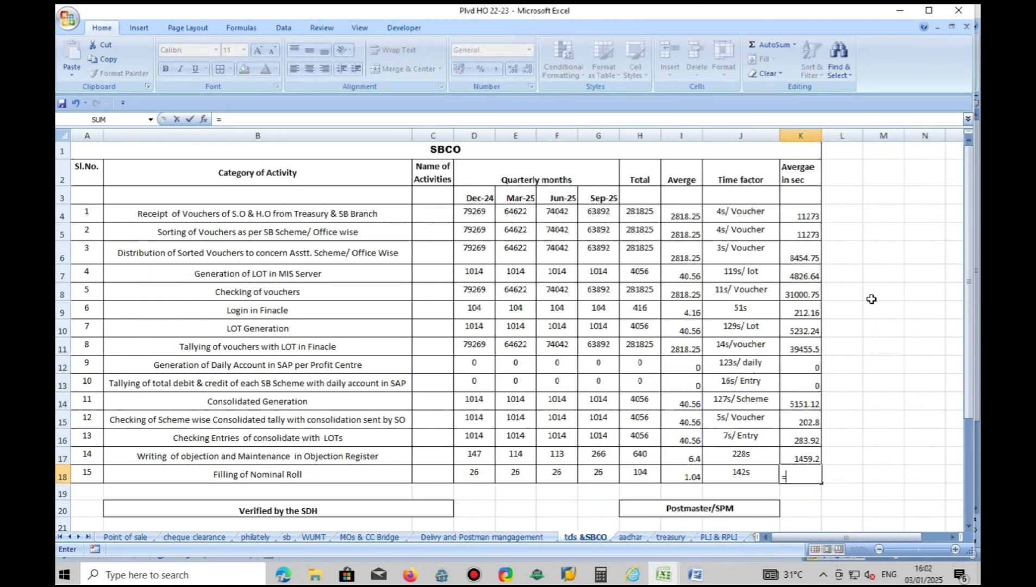
type("=I18*142")
Step: AutoSum the seconds column to a total of 118972.76
key("Return")
left_click_drag(801, 214, 814, 476)
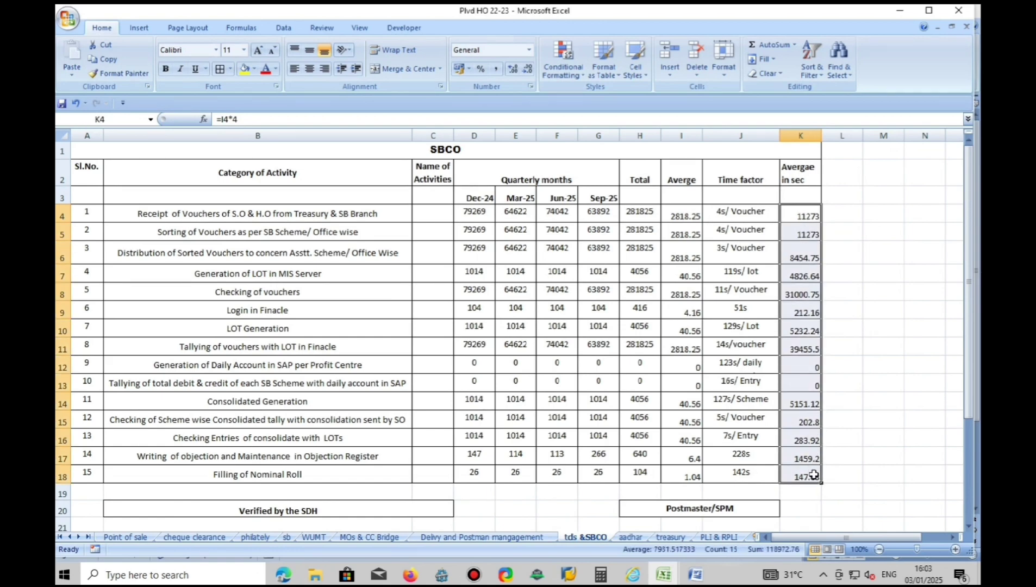
left_click(771, 45)
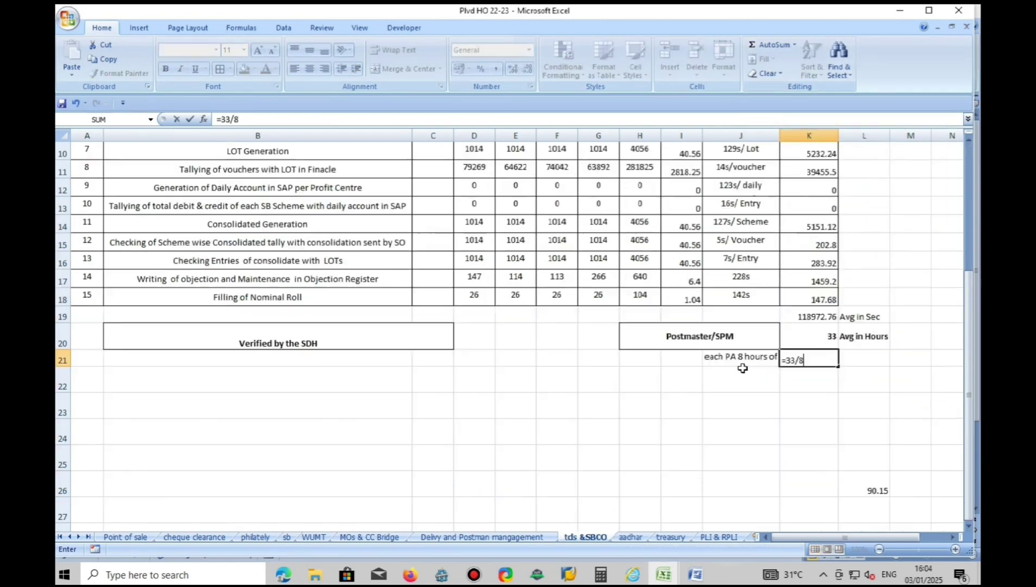
key("Return")
Step: In J22, type 'Already 2PAs working in SBCO additional 2 Pas required as per SBCO Stastastics'
left_click(742, 368)
type("Already 2PAs working in SBCO additional 2 Pas required as per SBCO Stastastics")
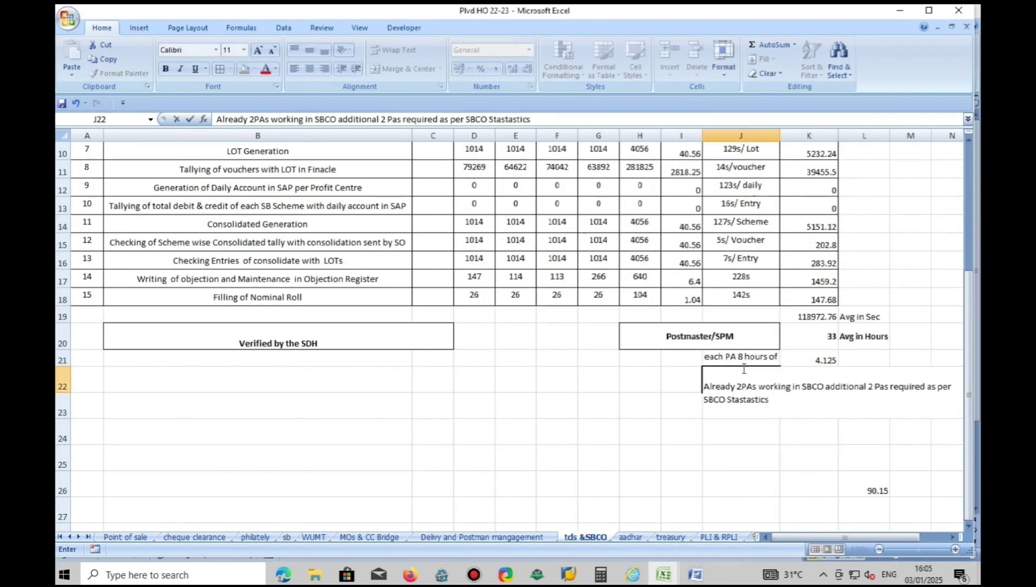